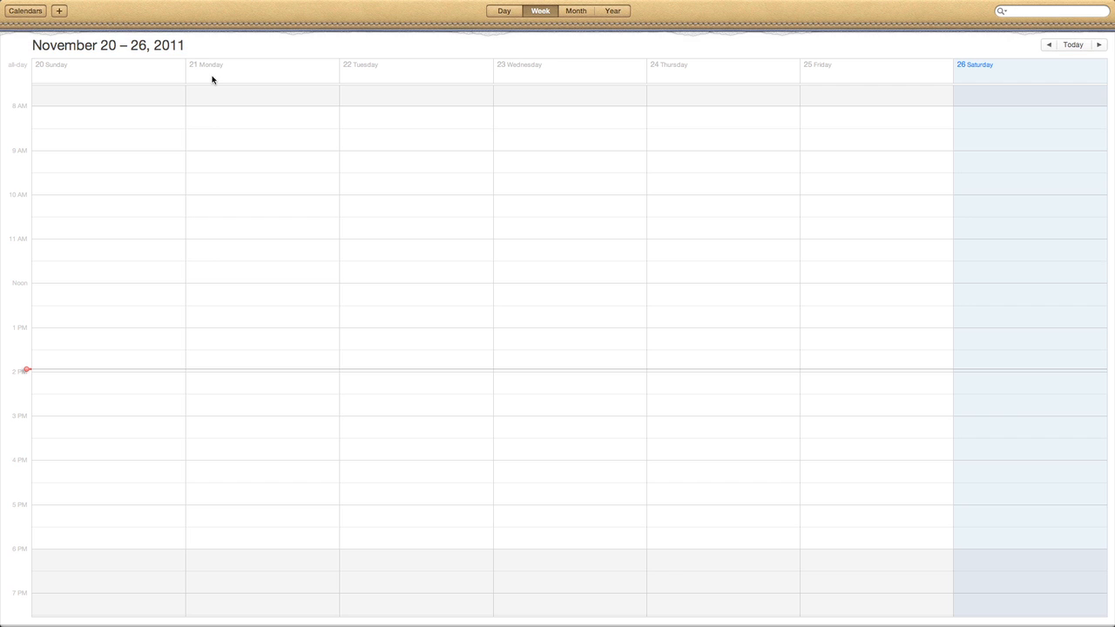
In iCal Preferences, make Home the default calendar and Work the default reminder list
left_click(35, 6)
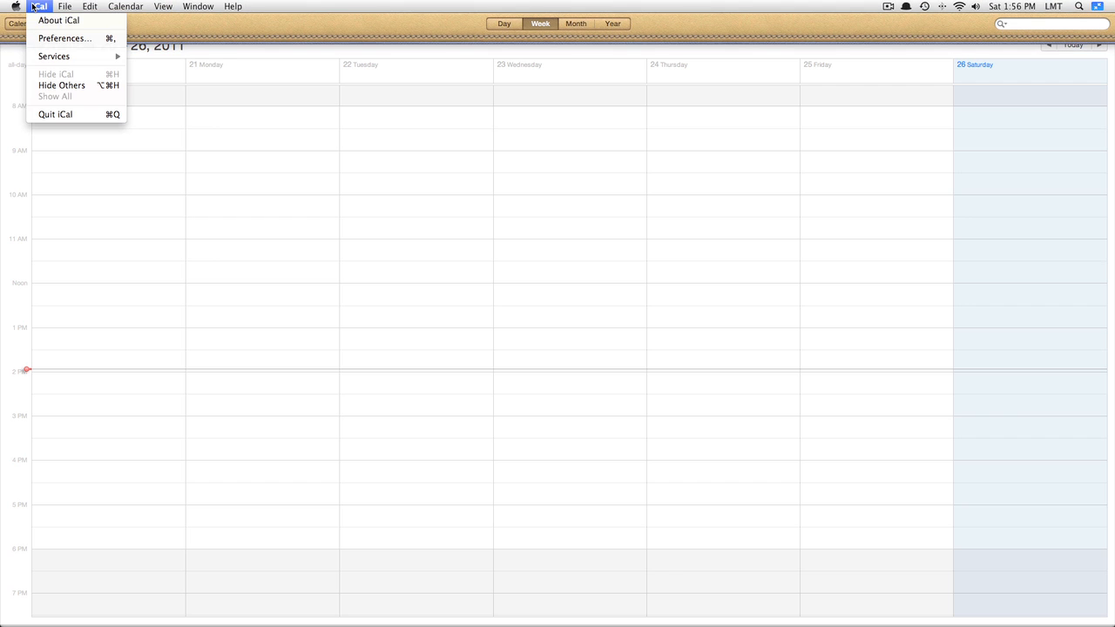
left_click(43, 38)
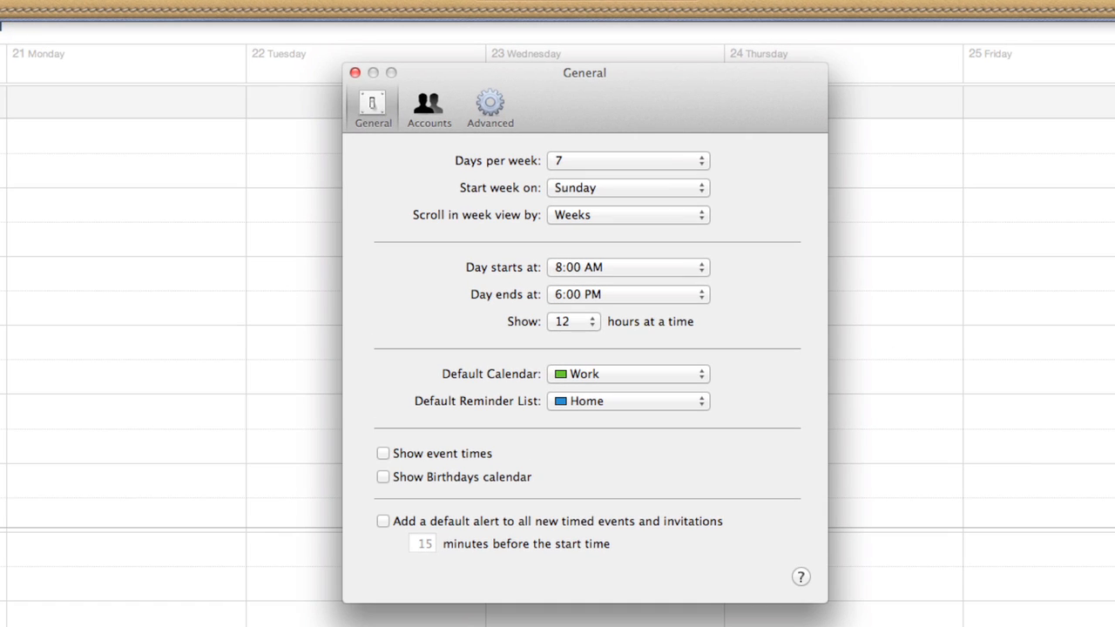
left_click(619, 161)
left_click(612, 146)
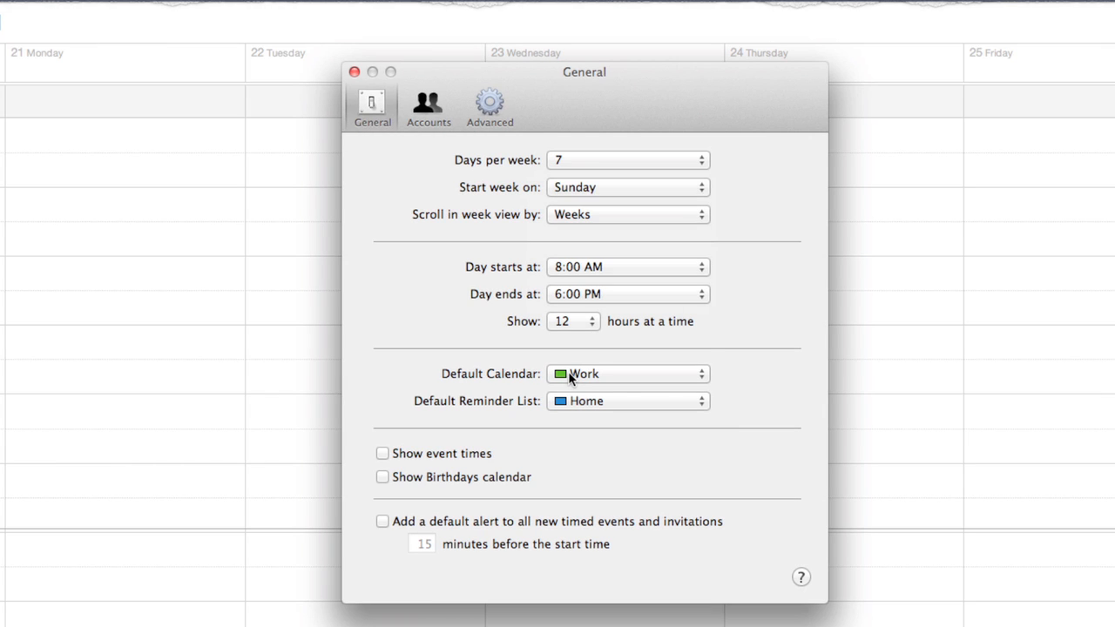
left_click(568, 376)
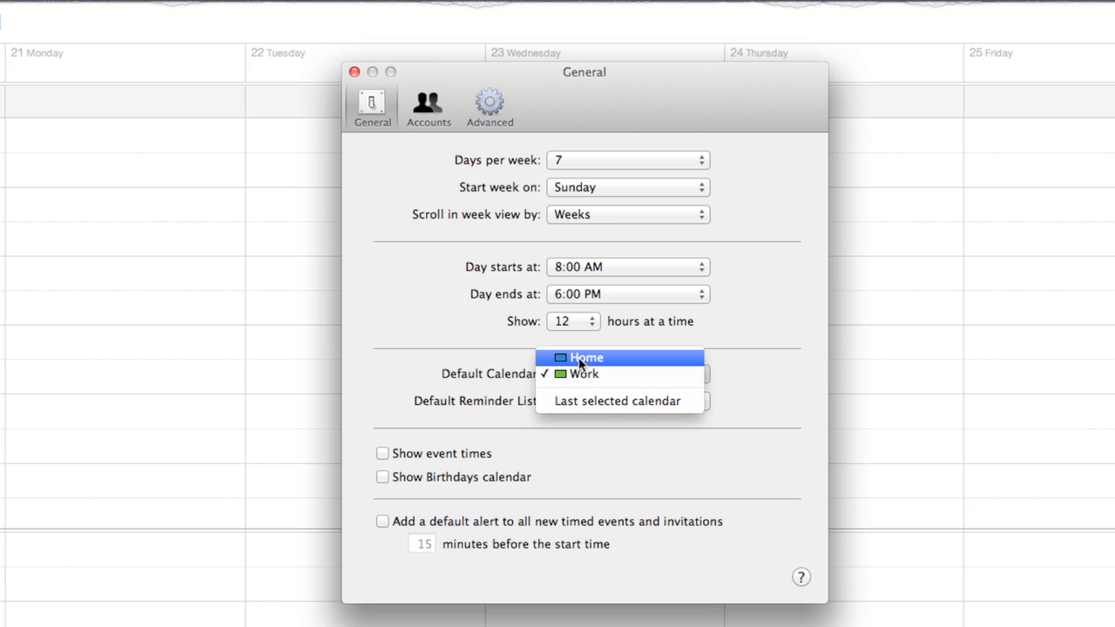
left_click(580, 361)
left_click(587, 399)
left_click(587, 416)
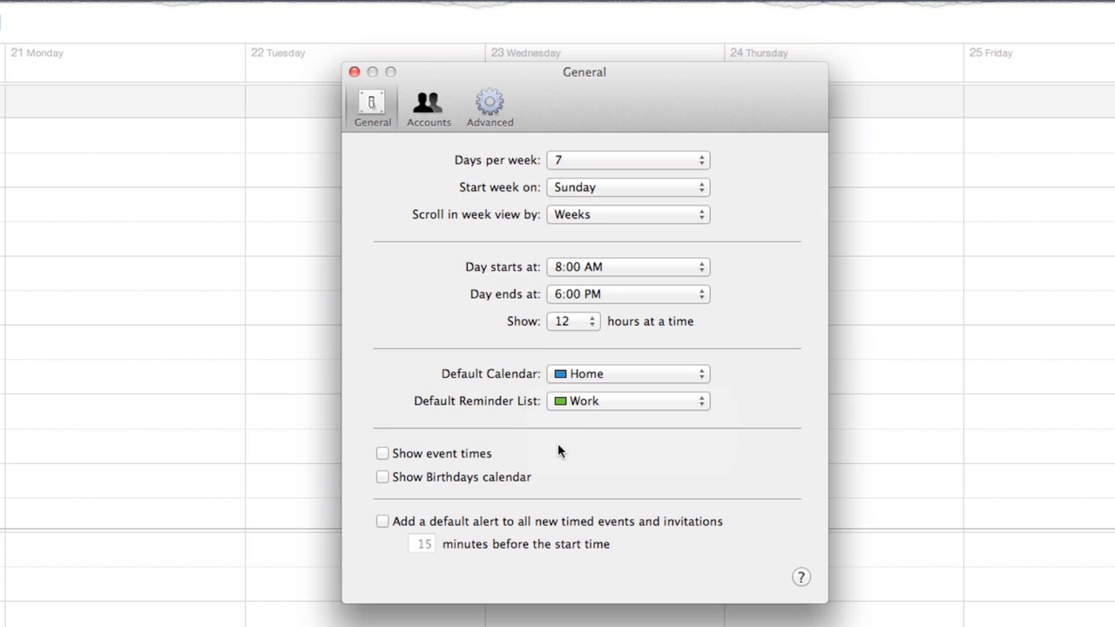
In the Accounts pane, start adding an account, cancel it, and return to General settings
left_click(424, 102)
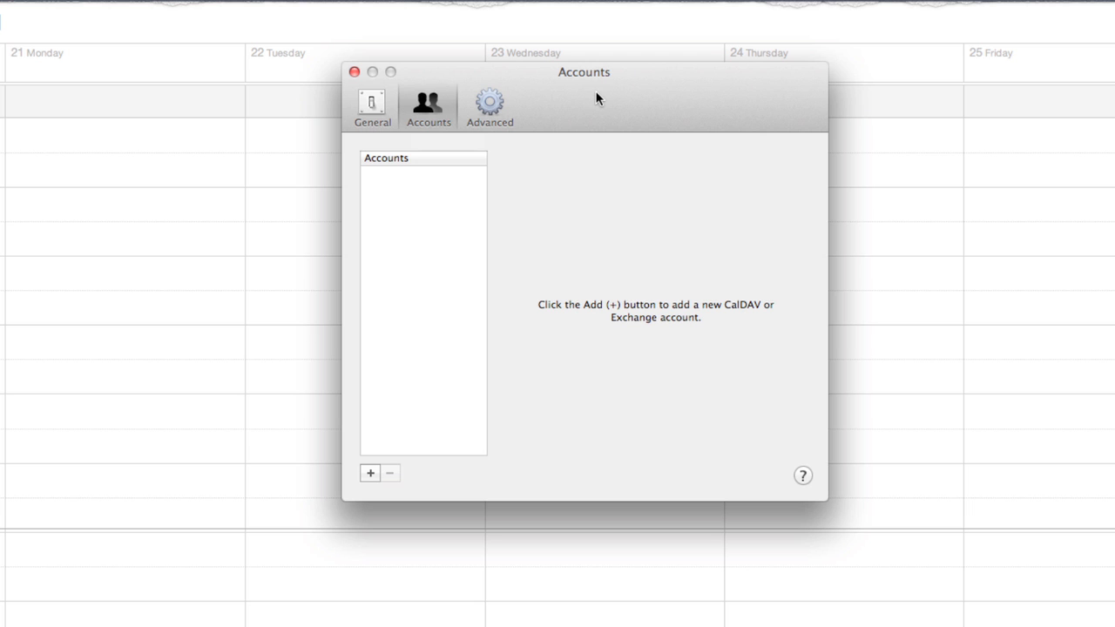
left_click(371, 473)
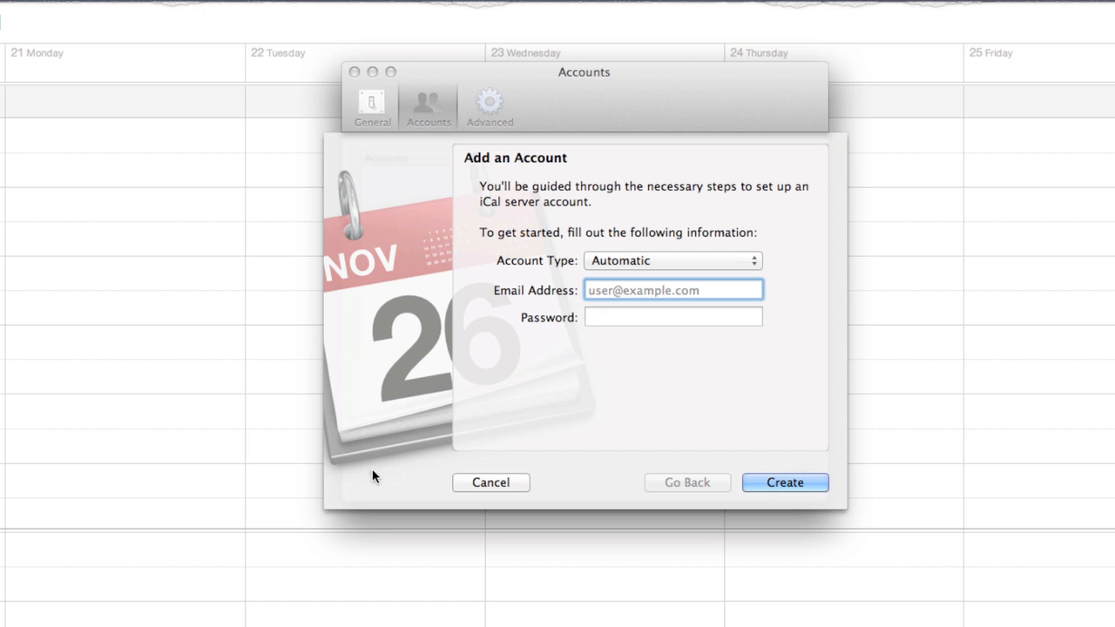
left_click(463, 484)
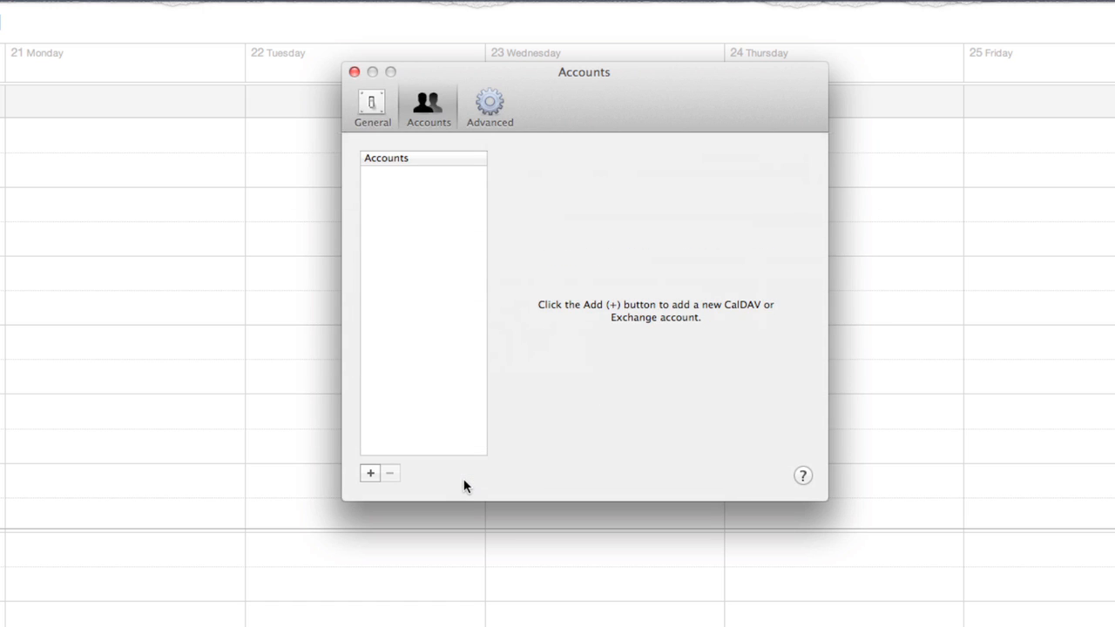
left_click(369, 102)
Close Preferences, try the Day, Week, Month and Year views, and end on November 2011
left_click(355, 72)
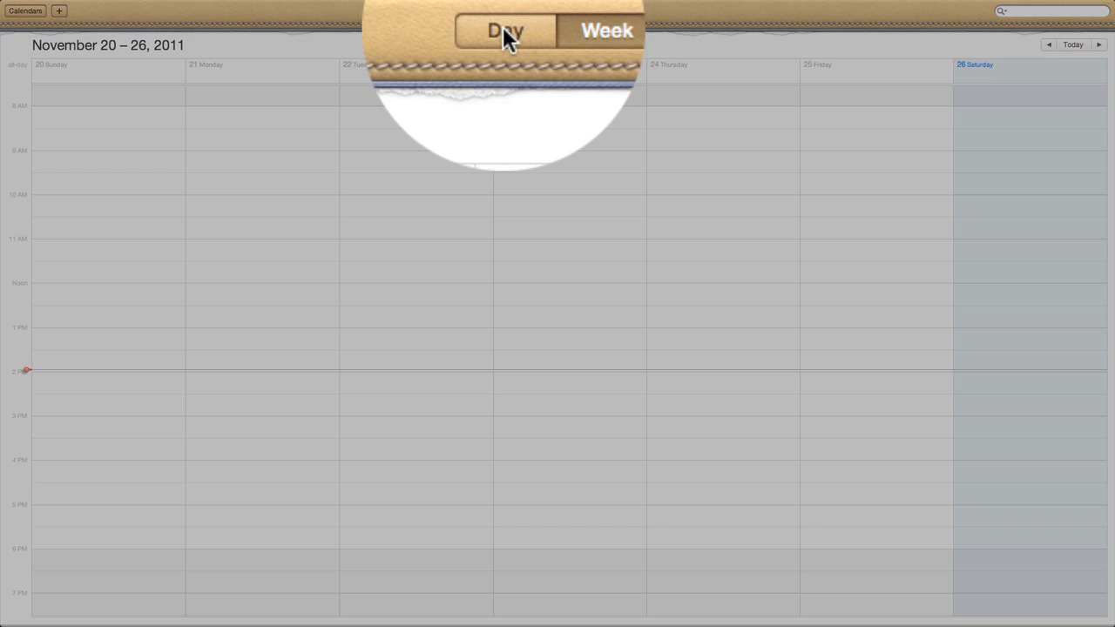
left_click(502, 31)
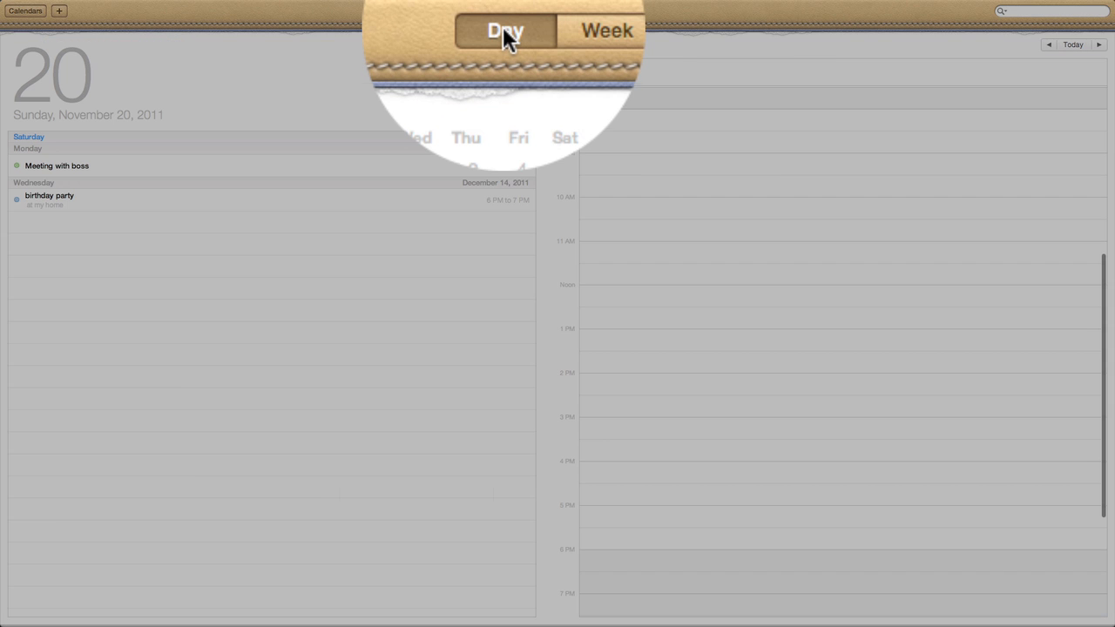
left_click(534, 17)
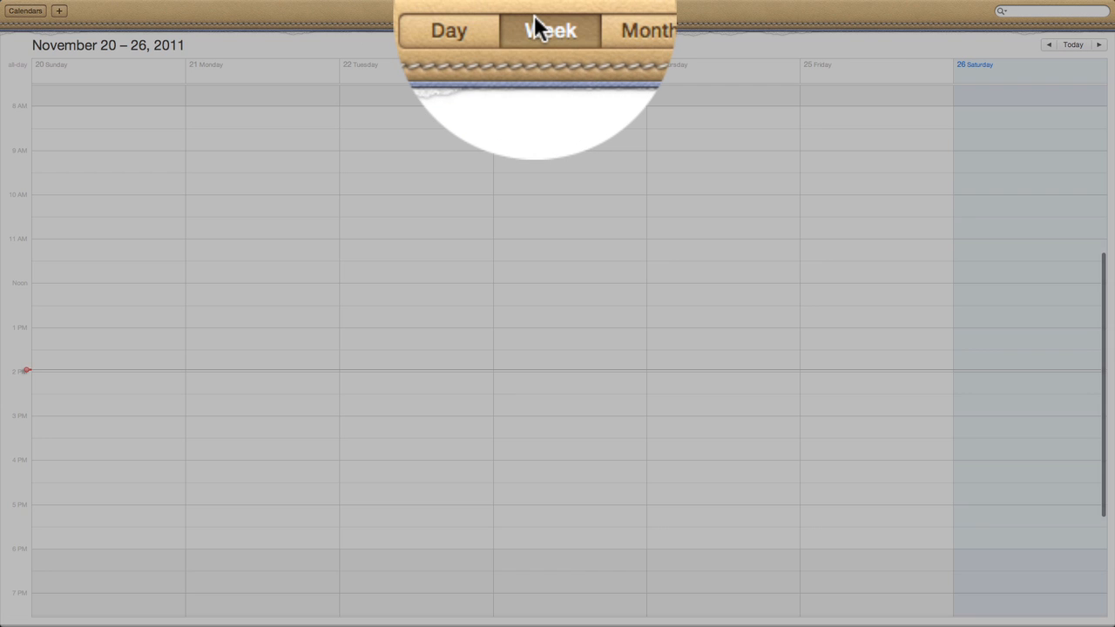
left_click(574, 31)
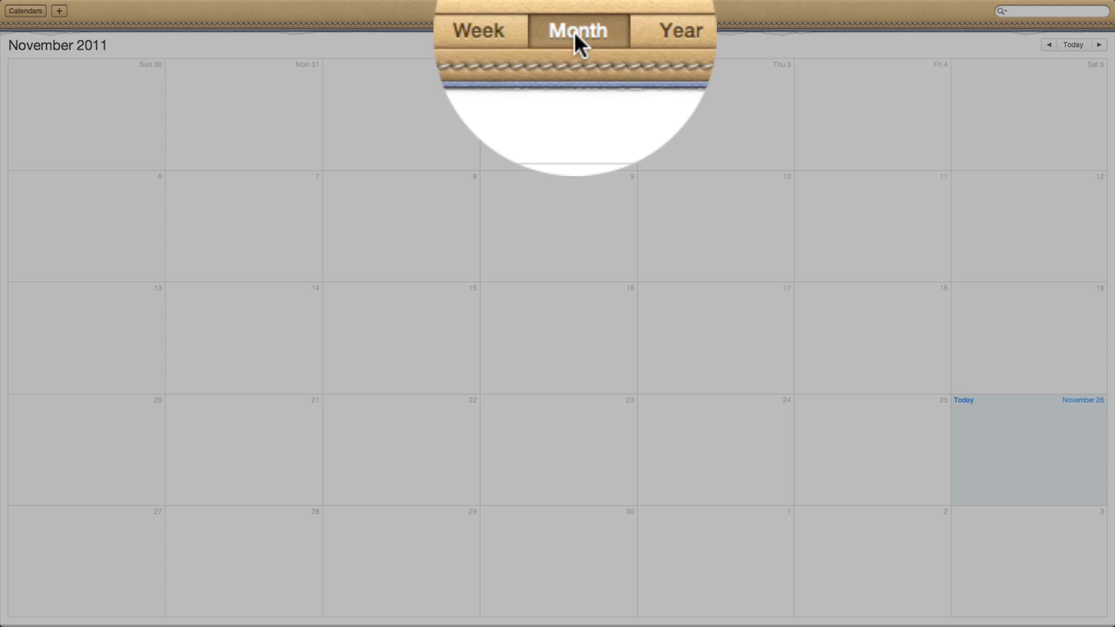
left_click(609, 32)
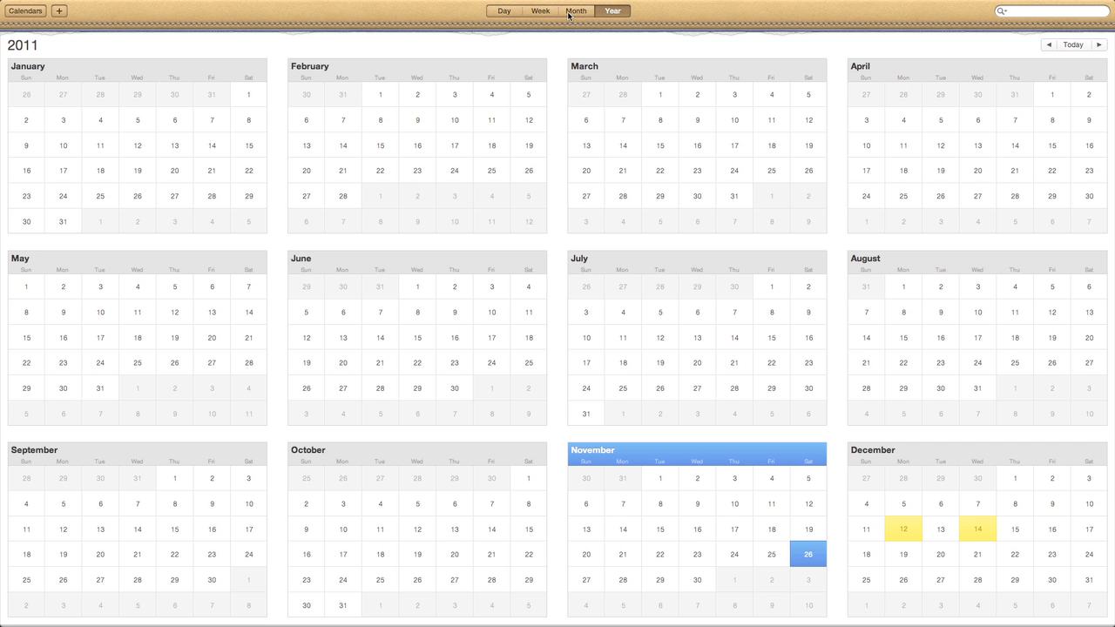
left_click(577, 11)
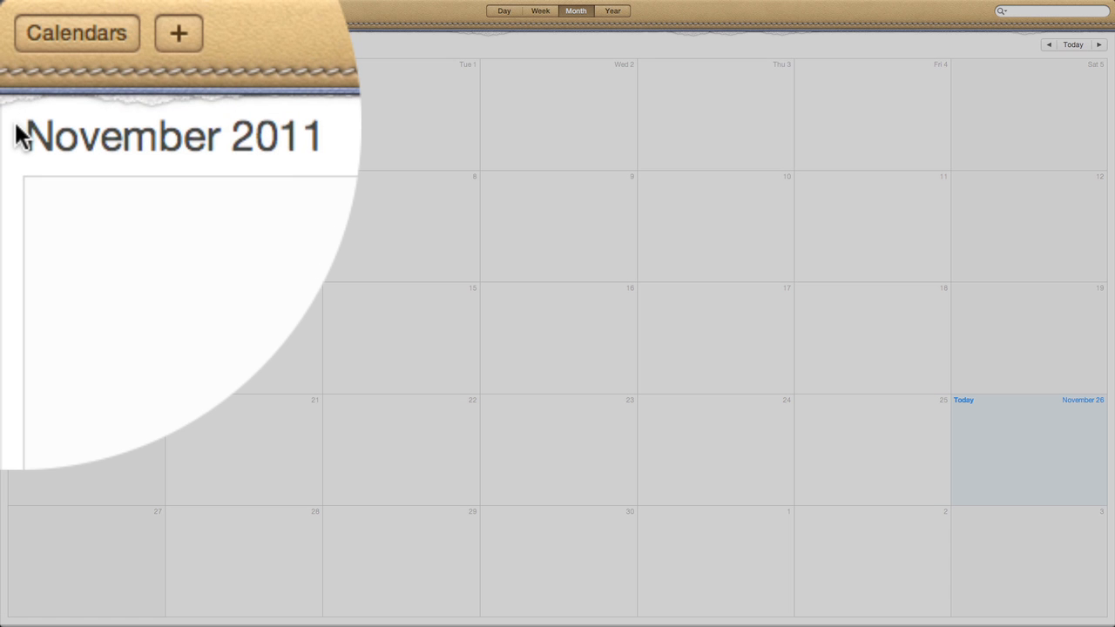
key("super+Left")
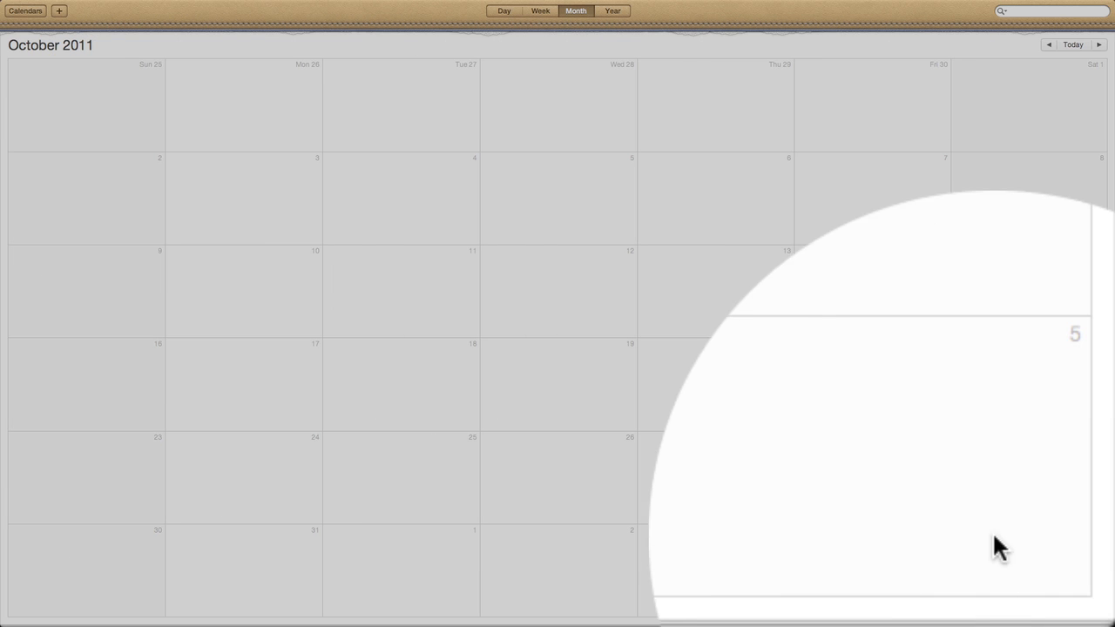
key("super+Right")
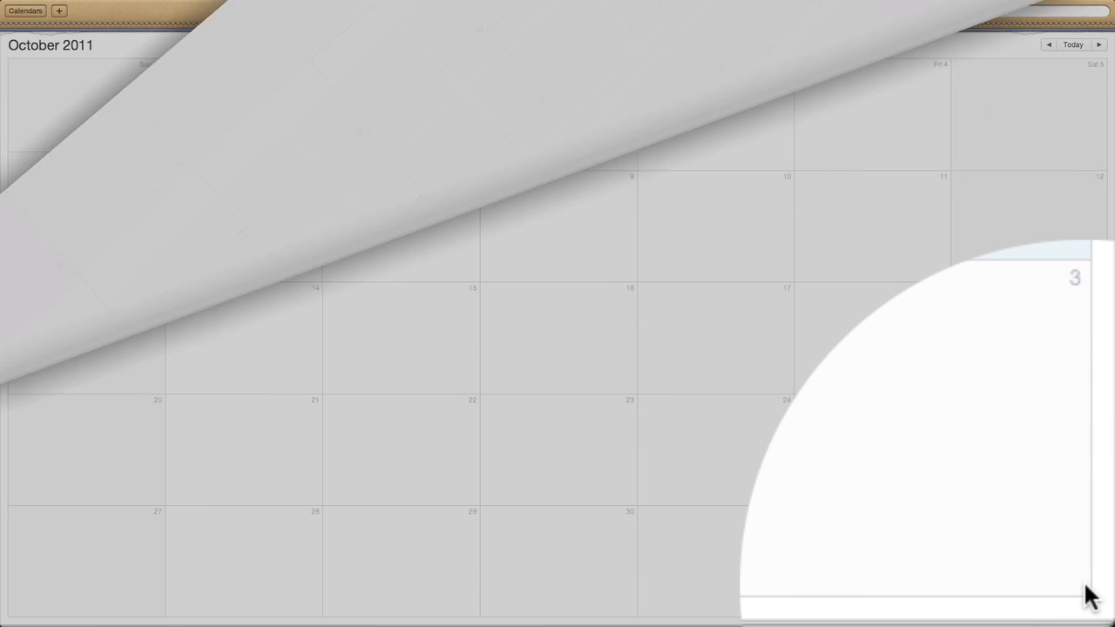
key("super+Right")
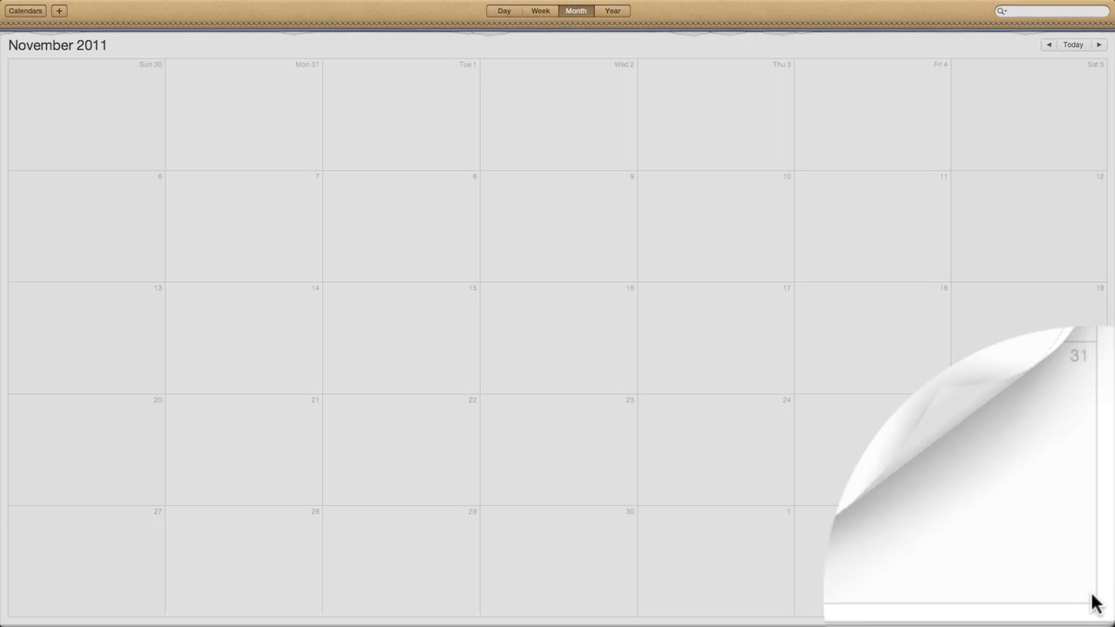
scroll(1105, 616, "left", 3)
scroll(1105, 617, "right", 5)
scroll(1105, 616, "left", 5)
scroll(1106, 617, "right", 5)
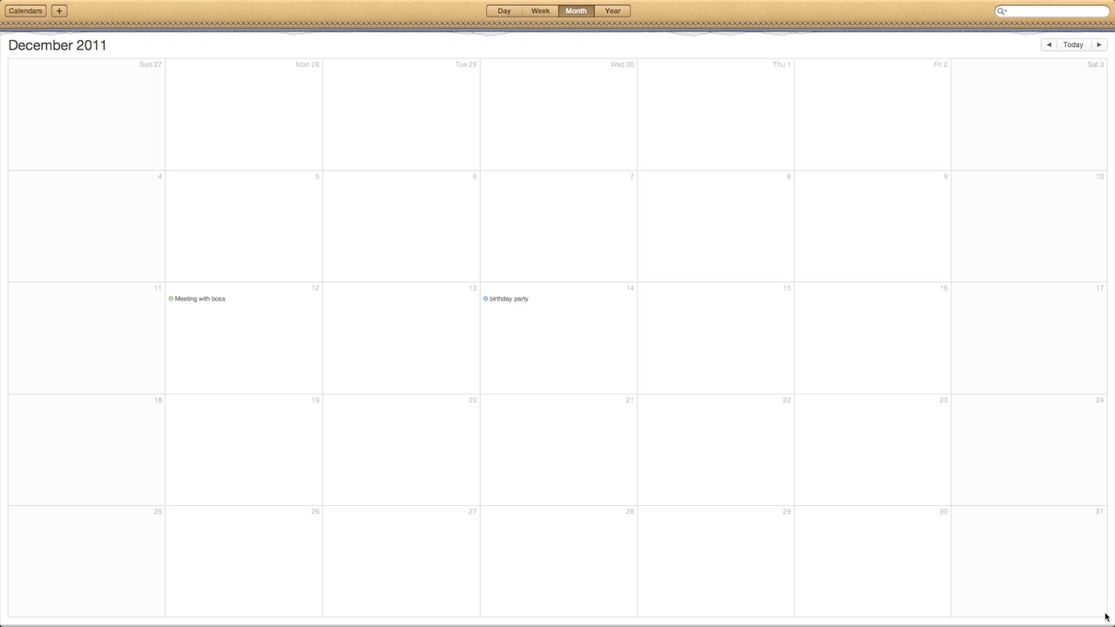
scroll(1105, 617, "left", 2)
scroll(1105, 616, "left", 5)
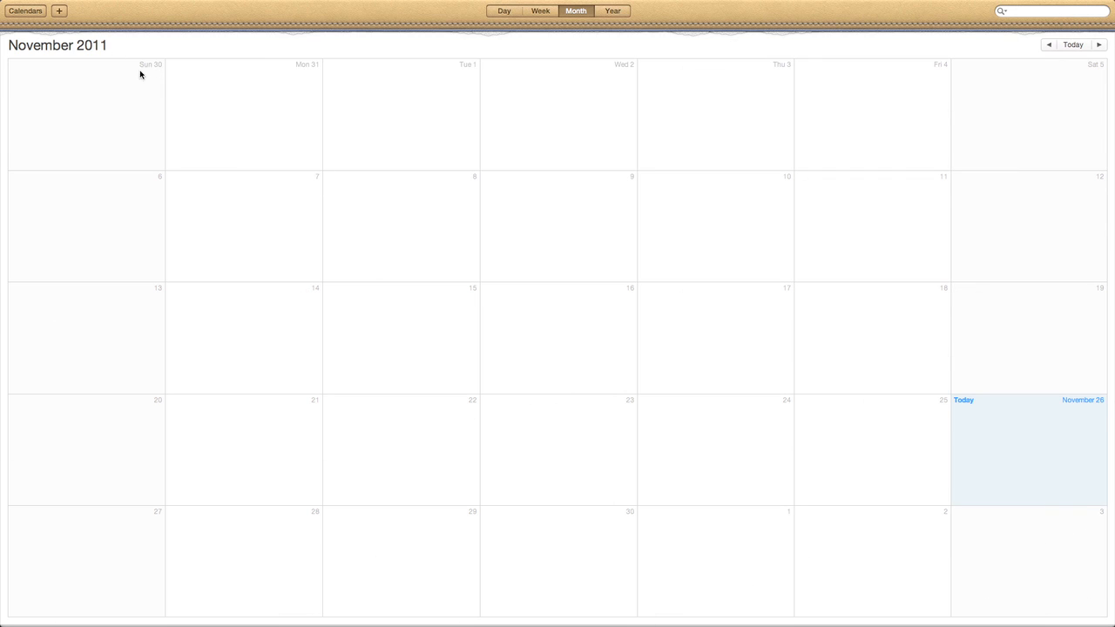
Create the quick event 'lunch at noon november 30' on the Home calendar
left_click(59, 10)
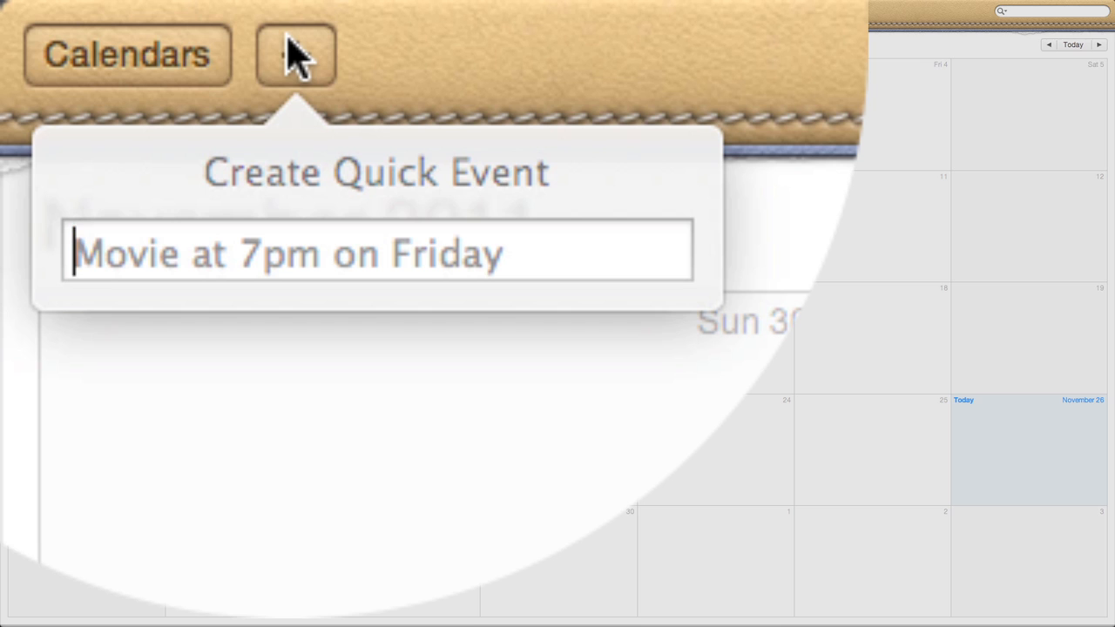
type("lunch")
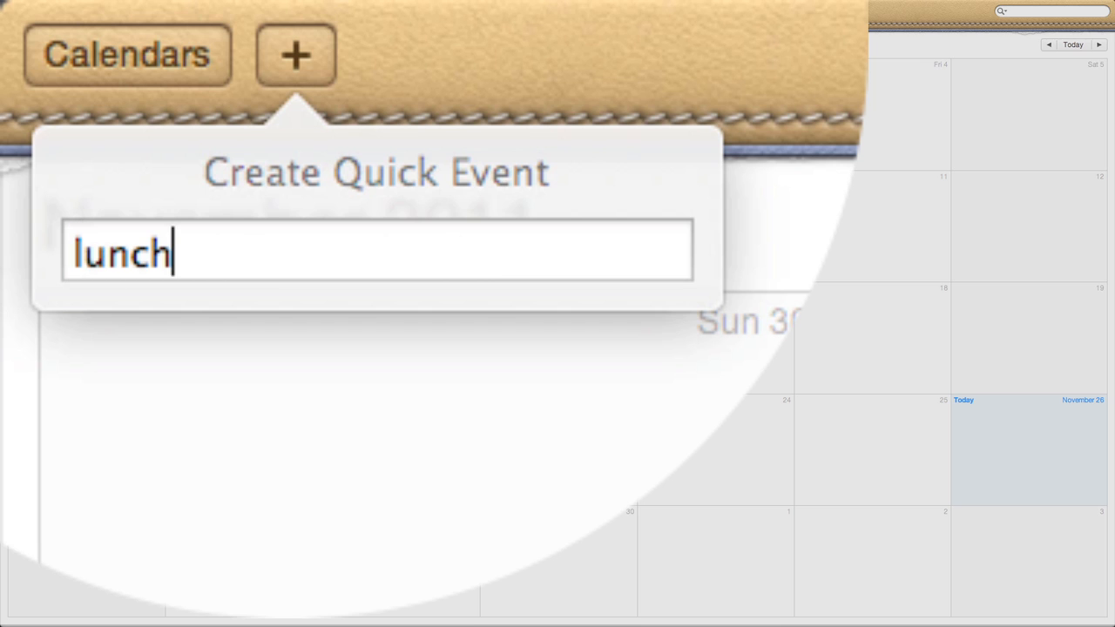
type(" at noon ")
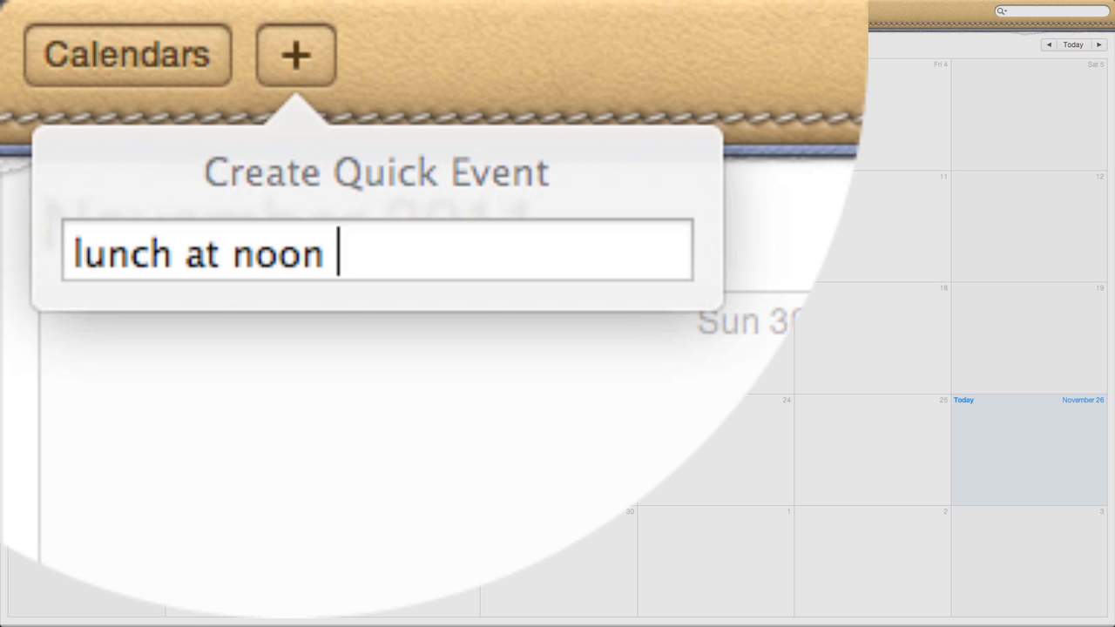
type("n")
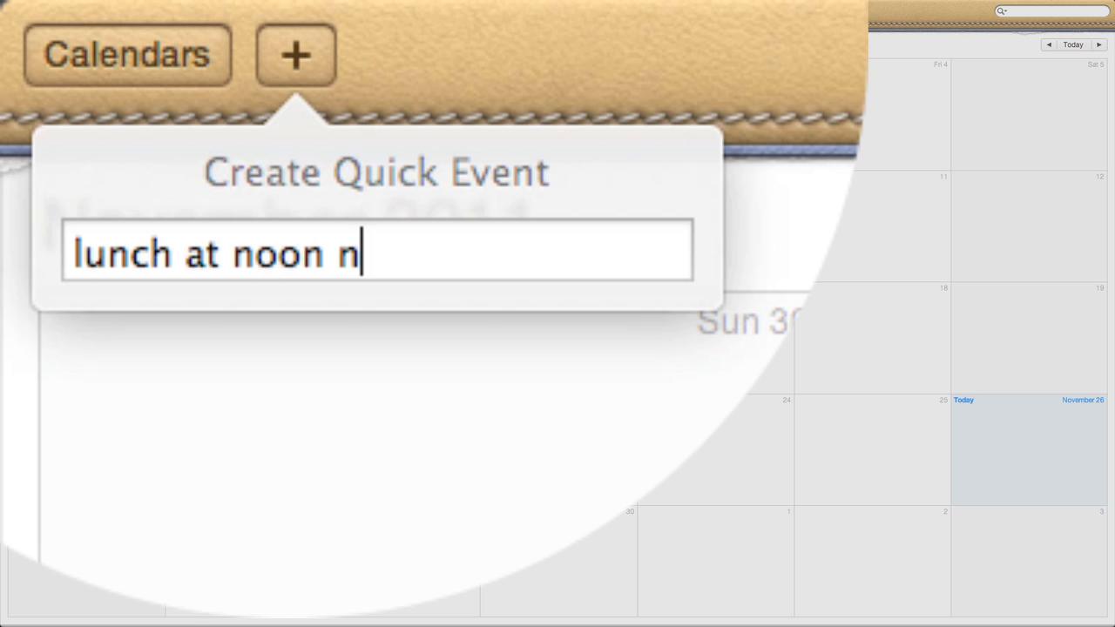
type("ovem")
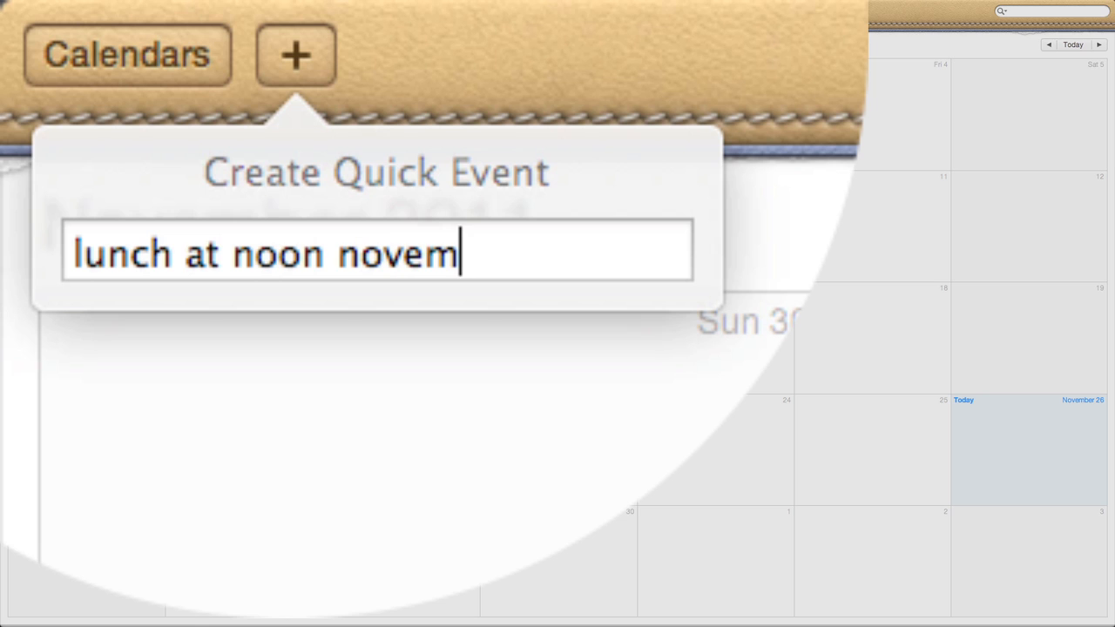
type("ber ")
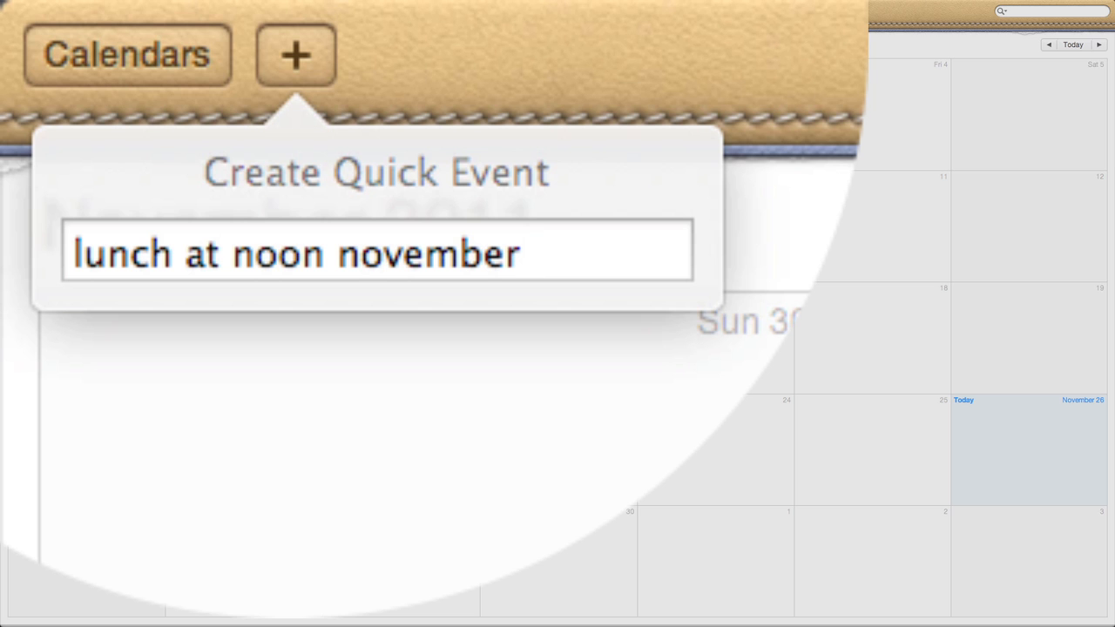
type("30")
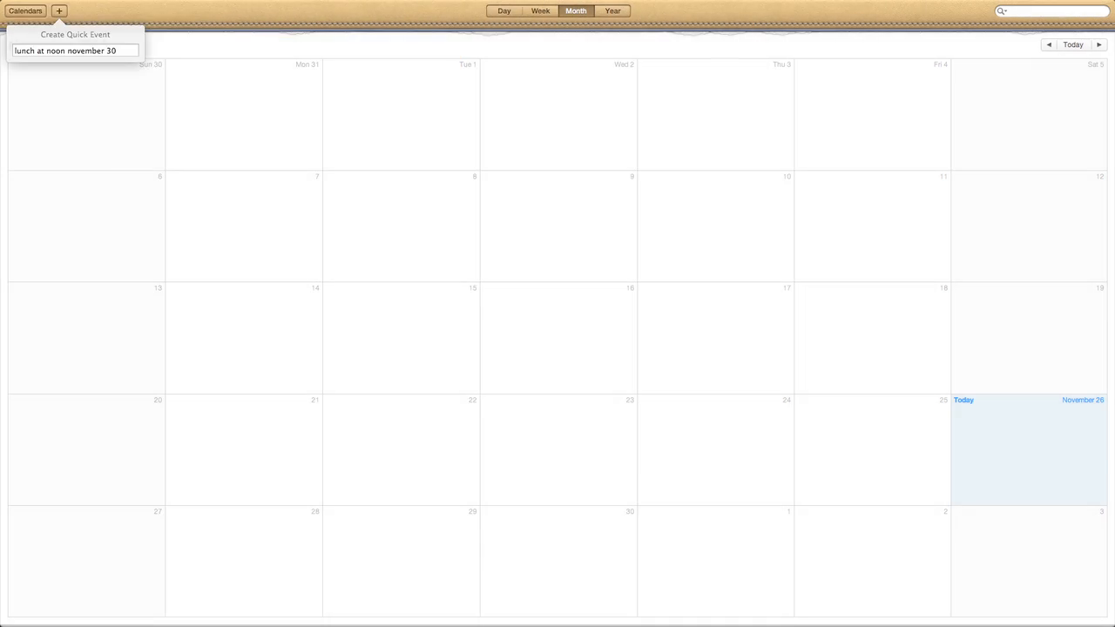
key("Return")
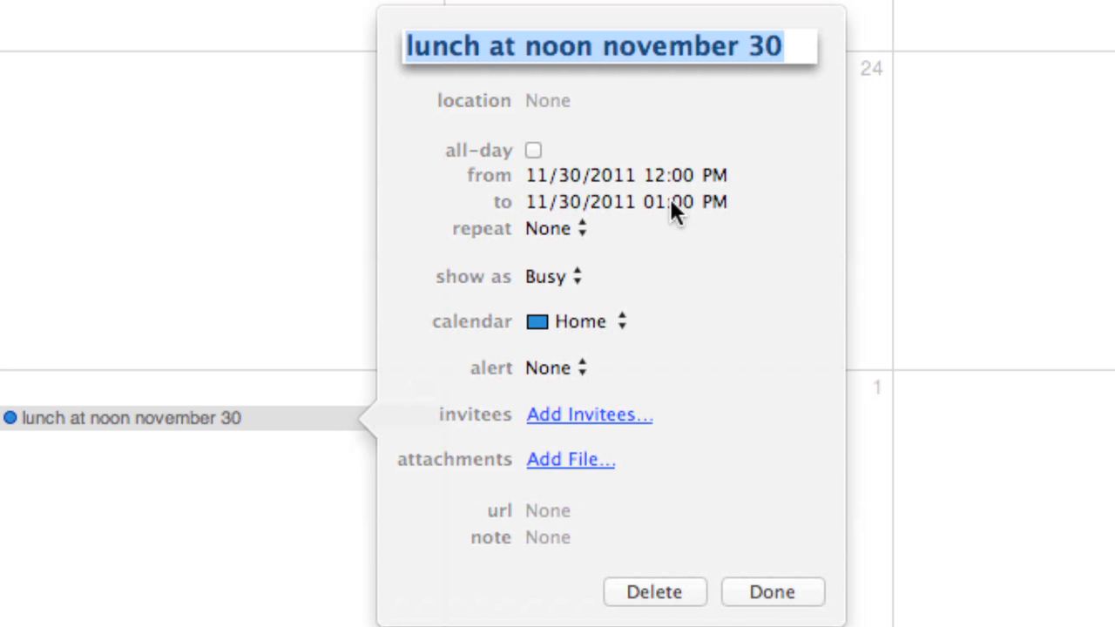
Make lunch end at 2:00 PM and add an invitee's e-mail address
left_click(670, 202)
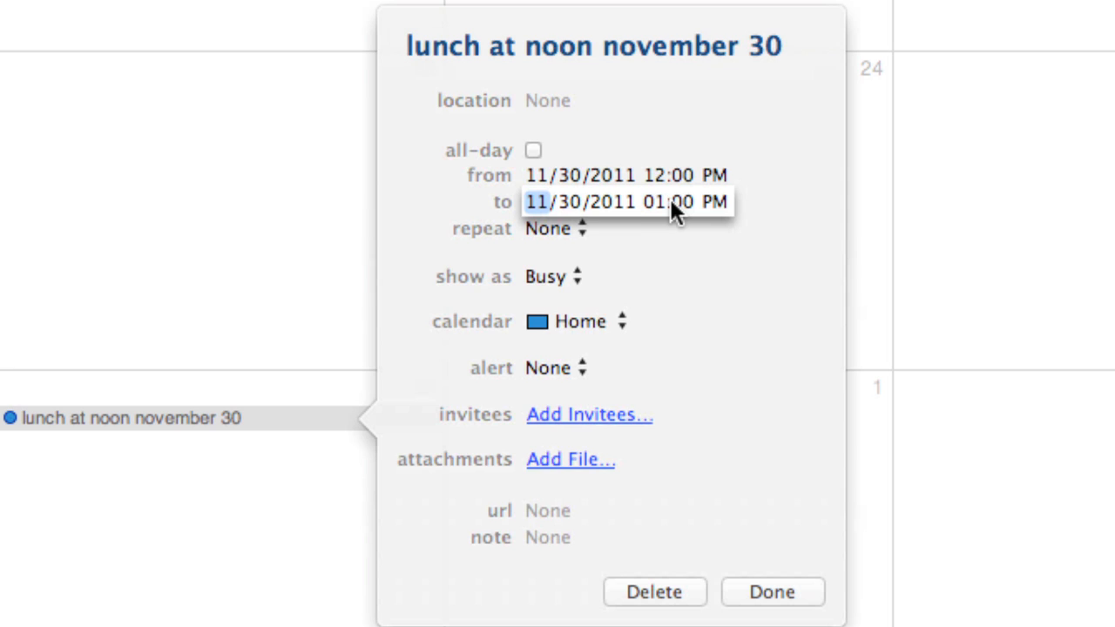
left_click(655, 200)
type("2")
left_click(675, 322)
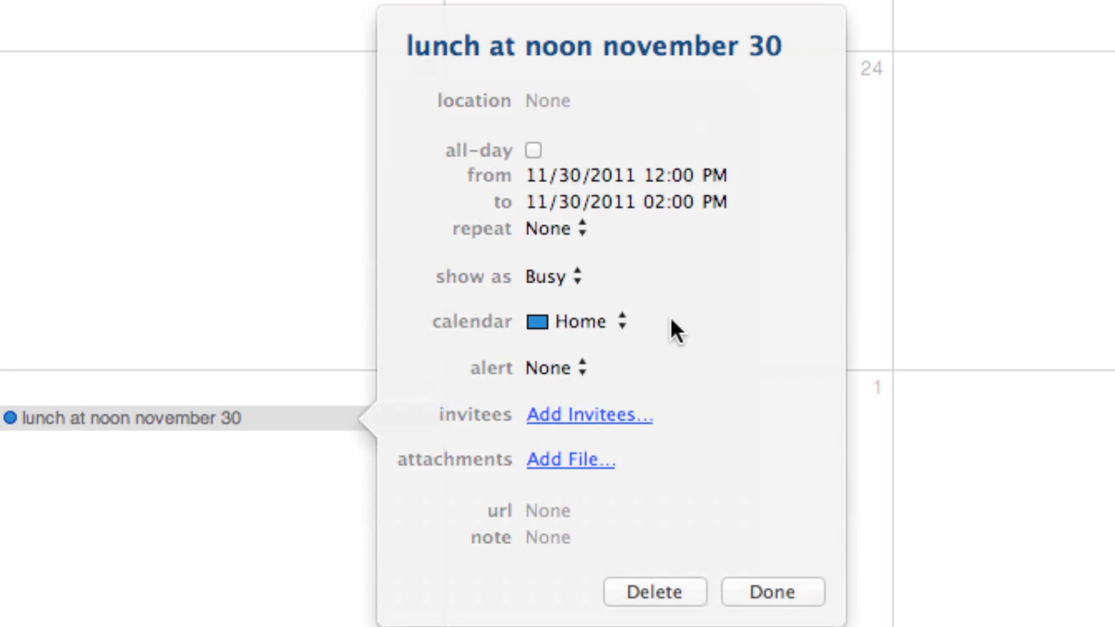
left_click(574, 427)
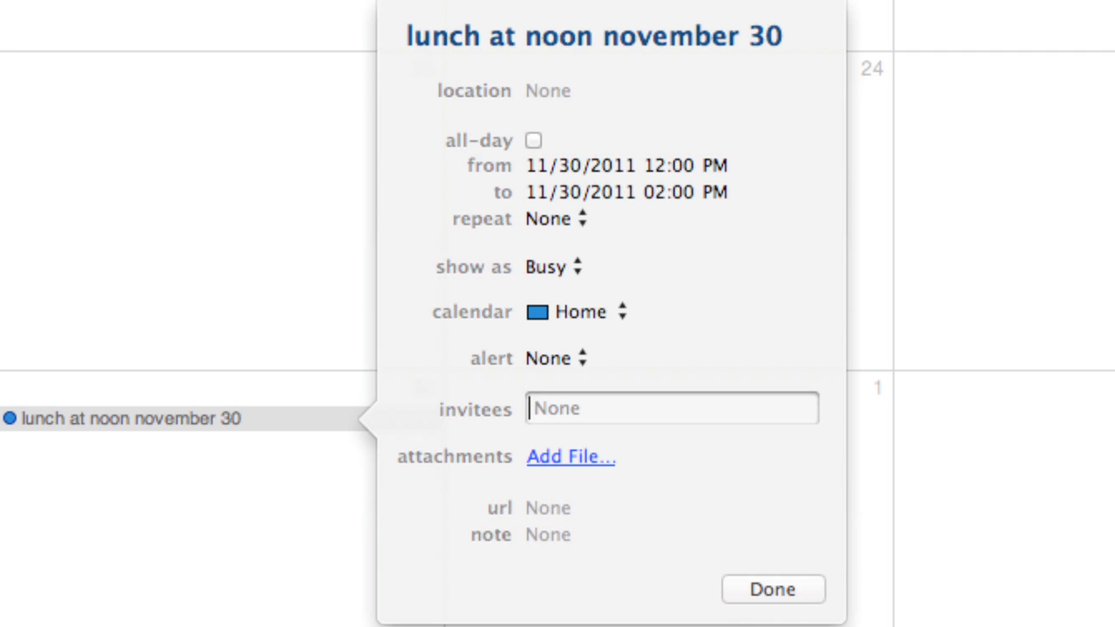
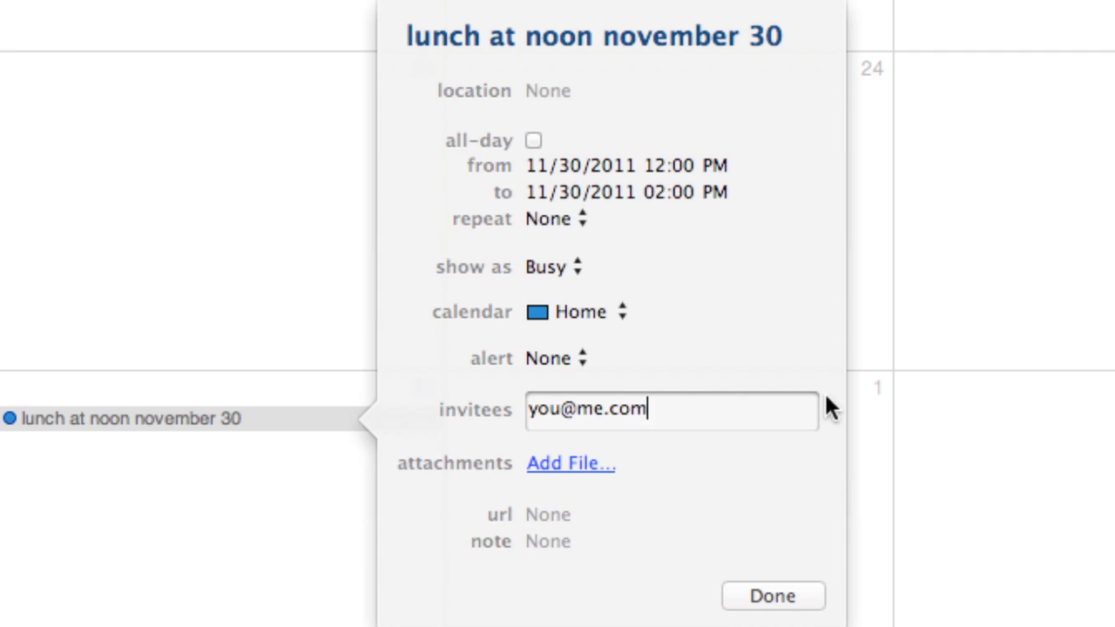
Give lunch a message alert set to 15 hours before and finish the invitee entry
left_click(547, 360)
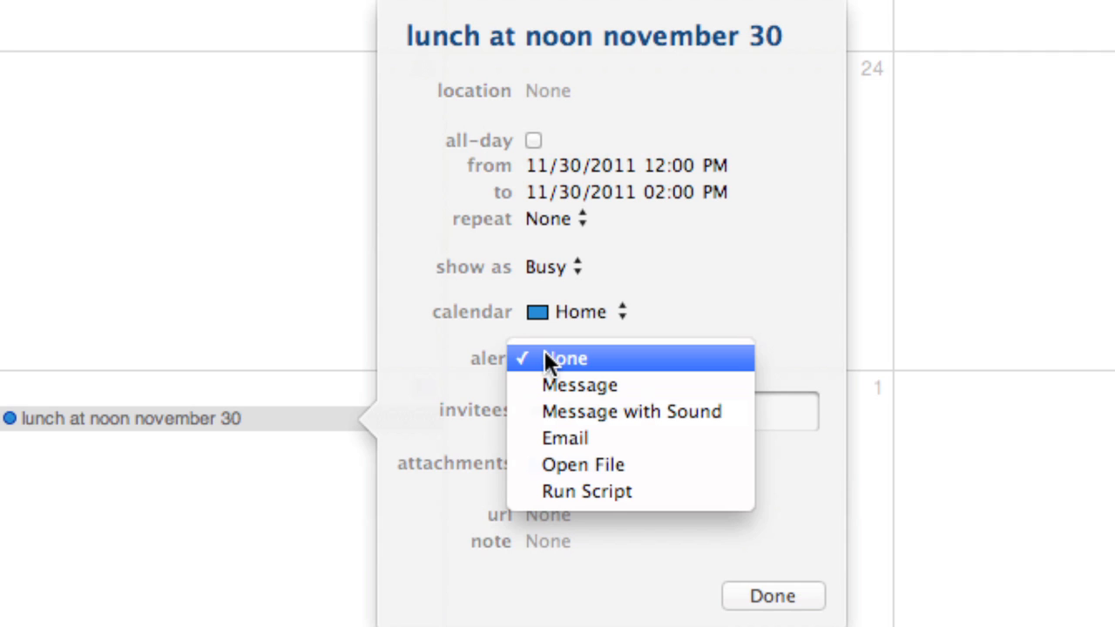
left_click(572, 389)
left_click(630, 386)
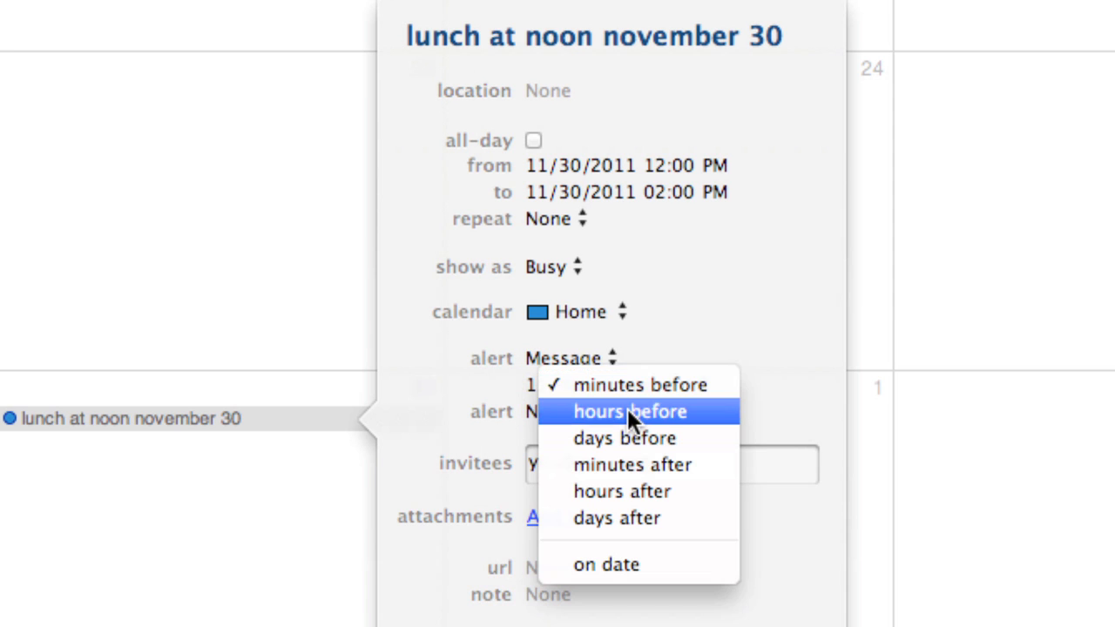
left_click(625, 408)
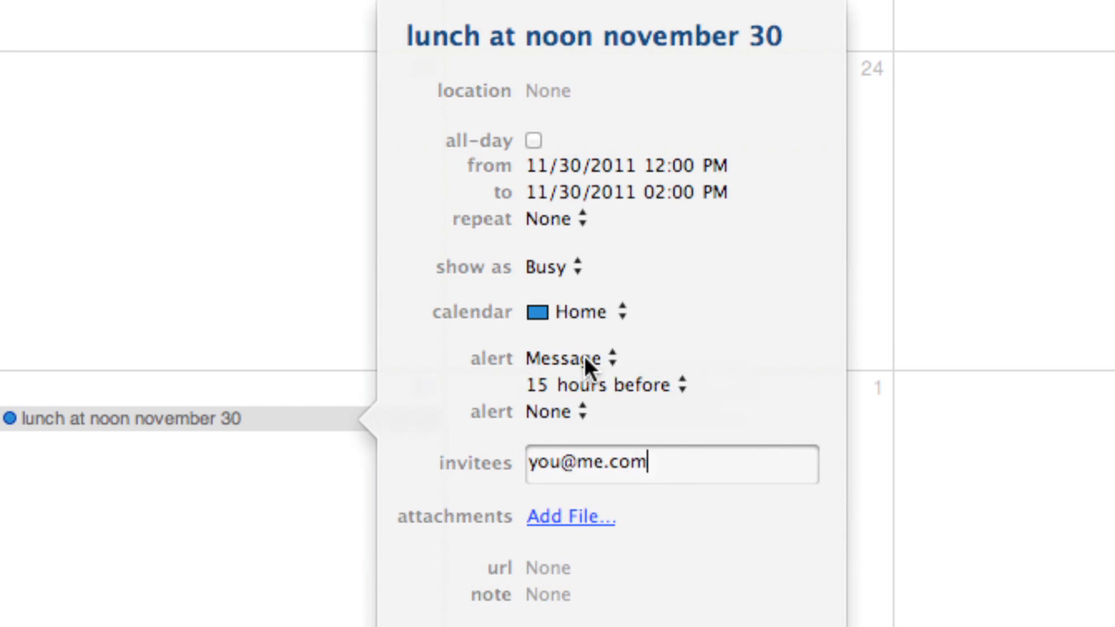
left_click(584, 355)
left_click(574, 415)
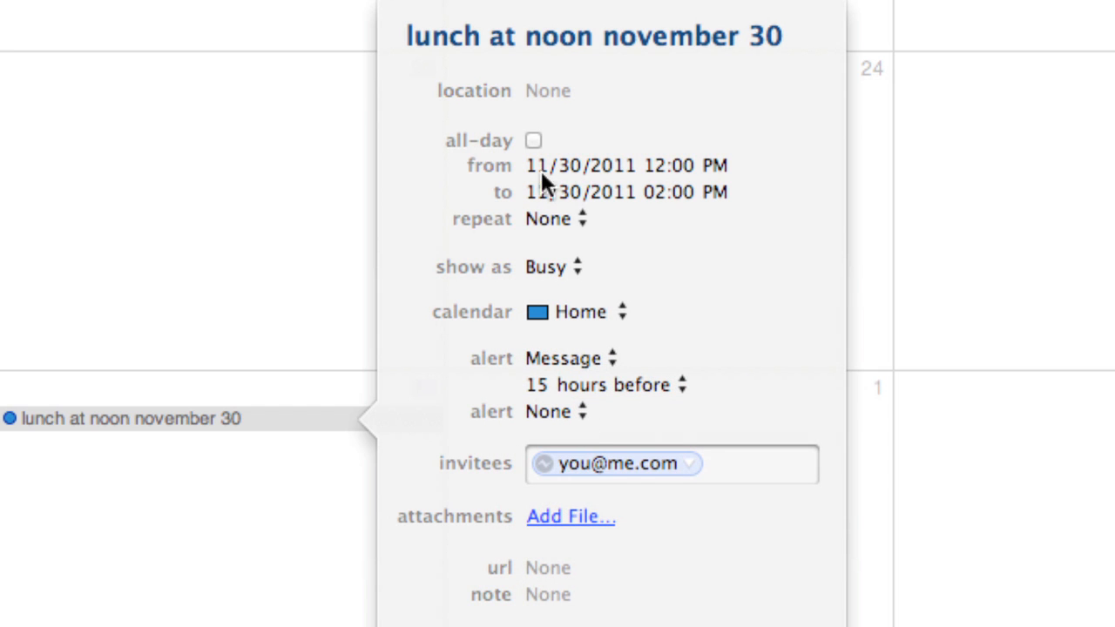
Change the alert to Message with Sound using the Frog sound
left_click(547, 357)
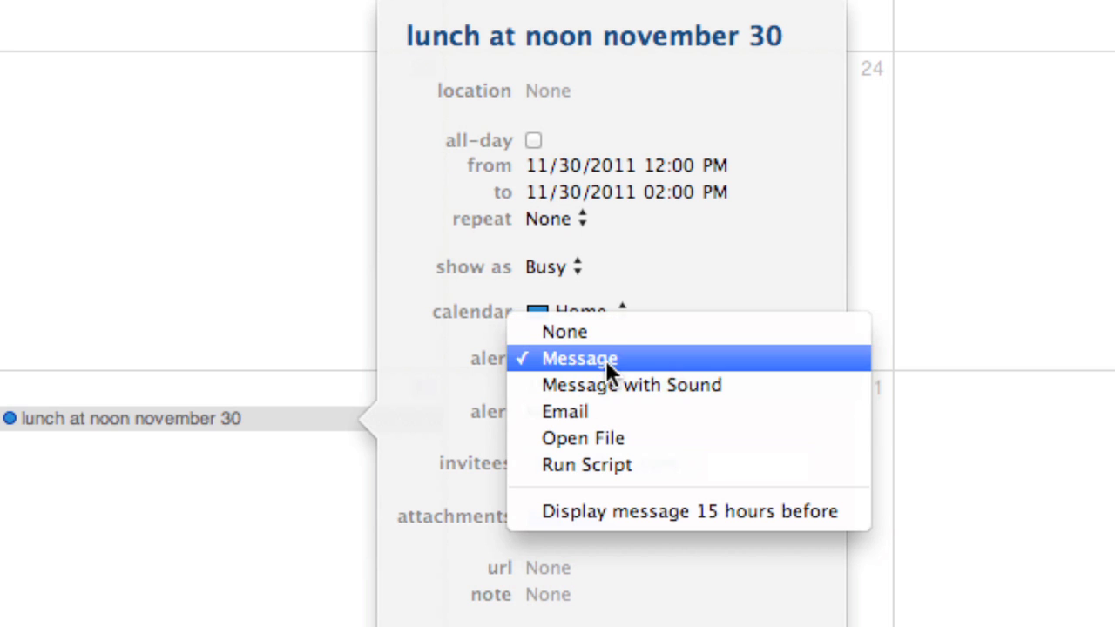
left_click(661, 385)
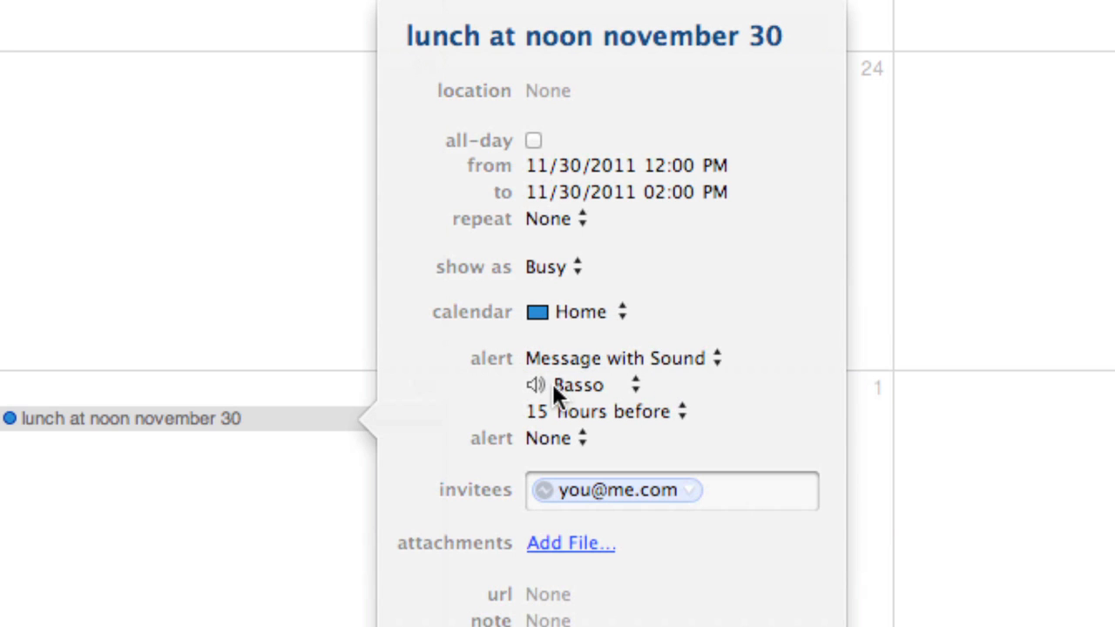
left_click(560, 383)
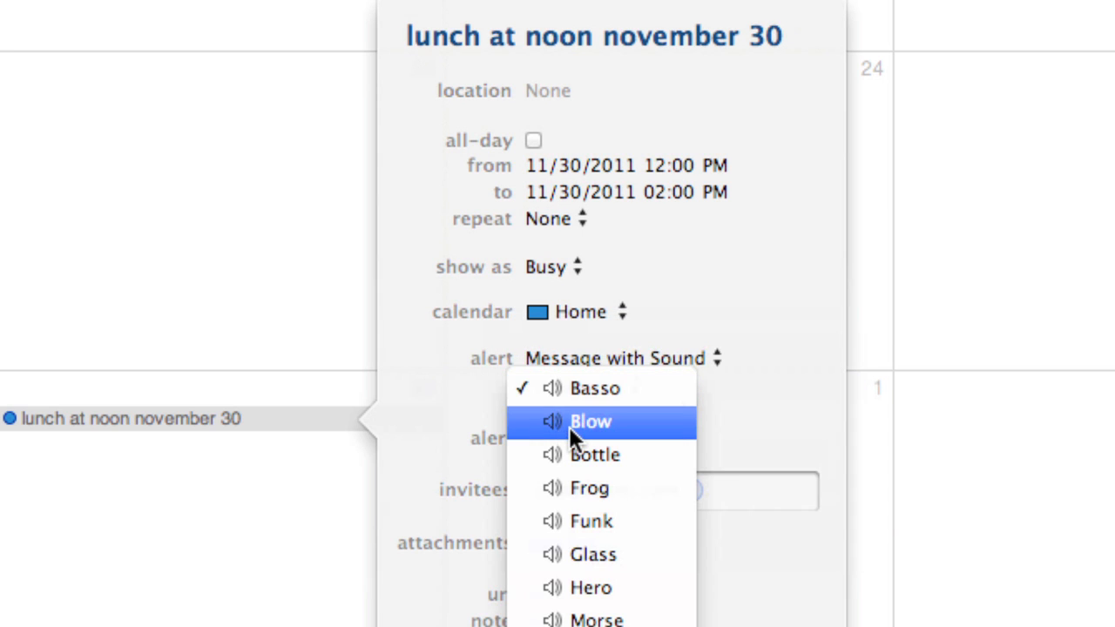
left_click(574, 423)
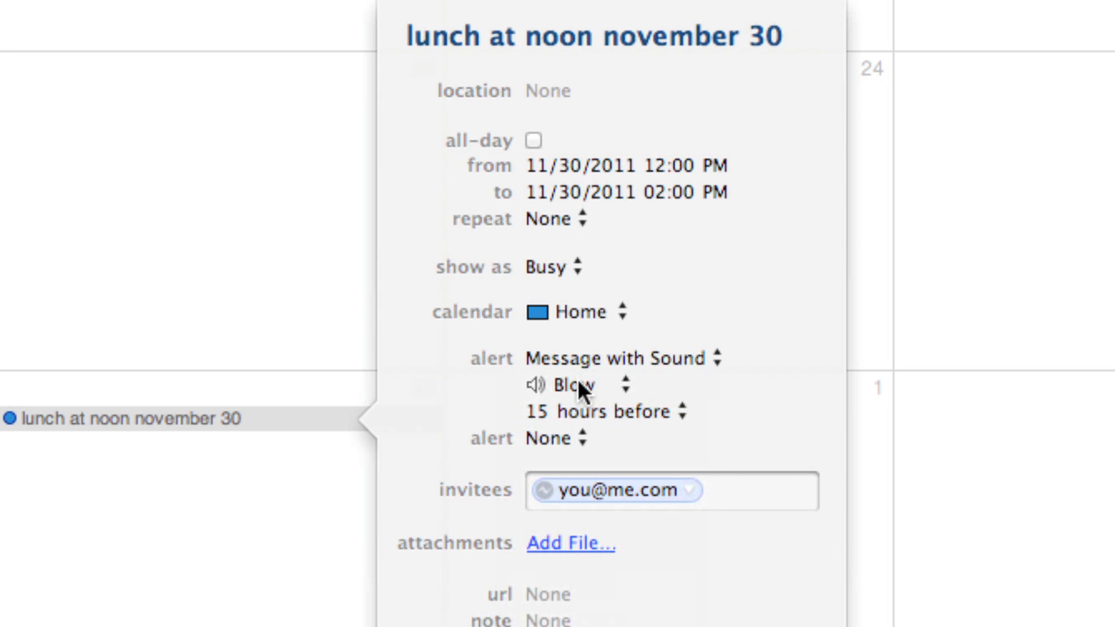
left_click(577, 386)
left_click(579, 421)
left_click(572, 385)
left_click(567, 434)
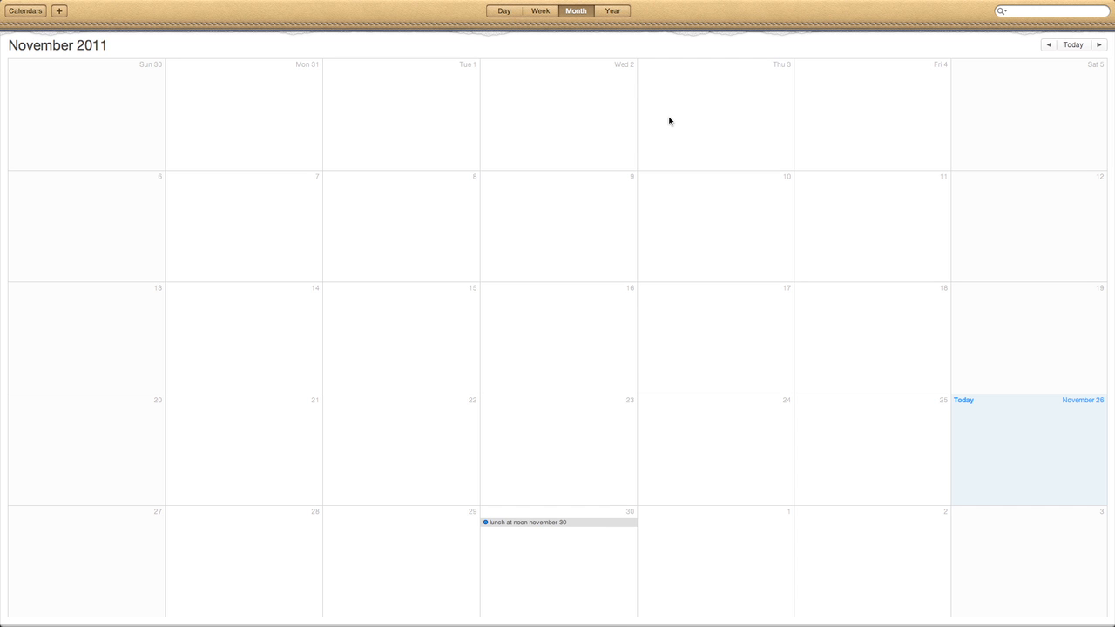
Show the November 27 – December 3 week and open lunch's details, selecting the extra title words
left_click(540, 11)
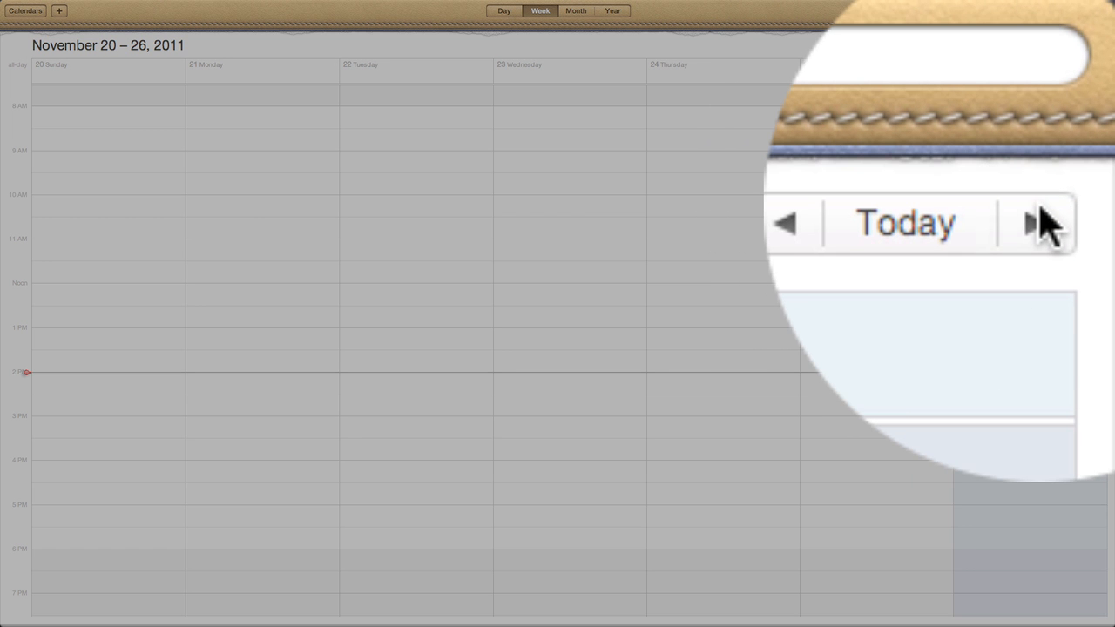
left_click(1099, 44)
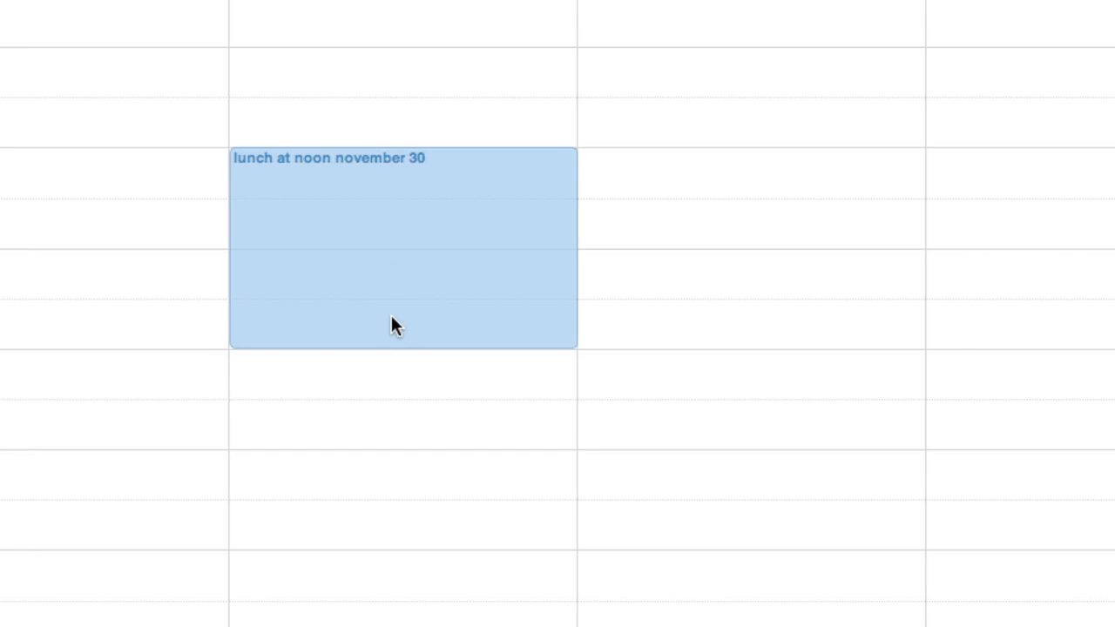
double_click(330, 165)
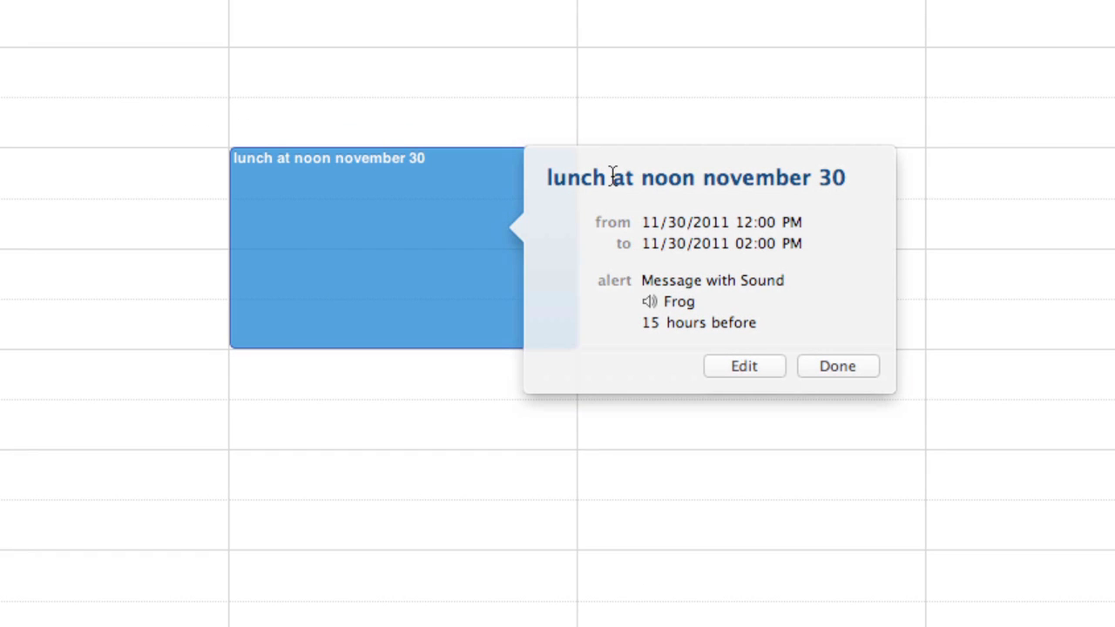
left_click_drag(612, 175, 858, 177)
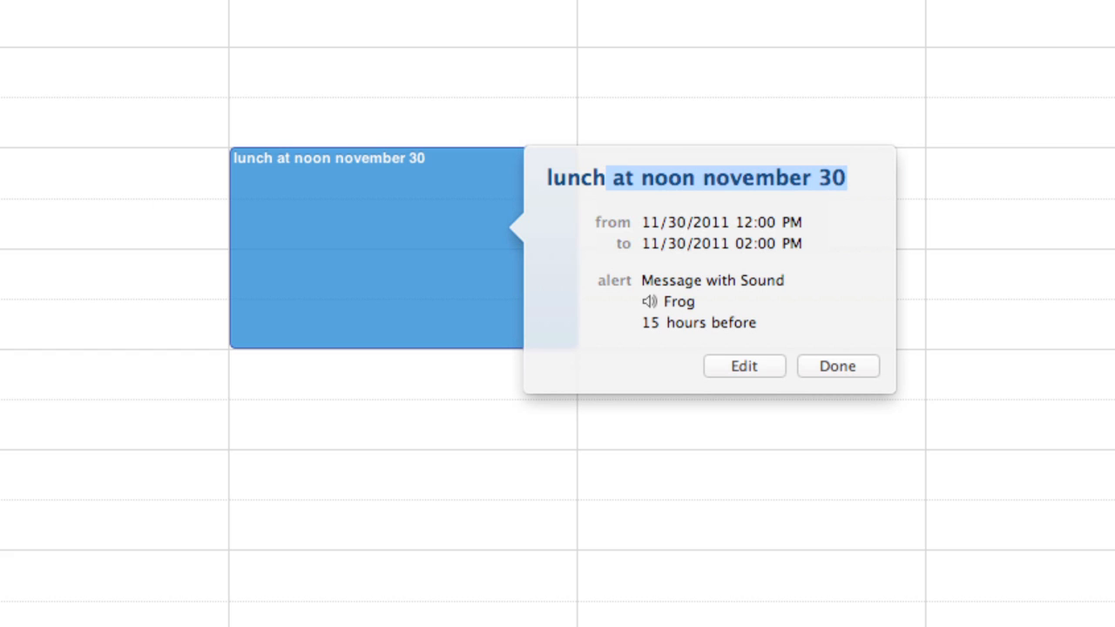
Cut the title 'lunch at noon november 30' down to 'lunch' and save the event
left_click(767, 361)
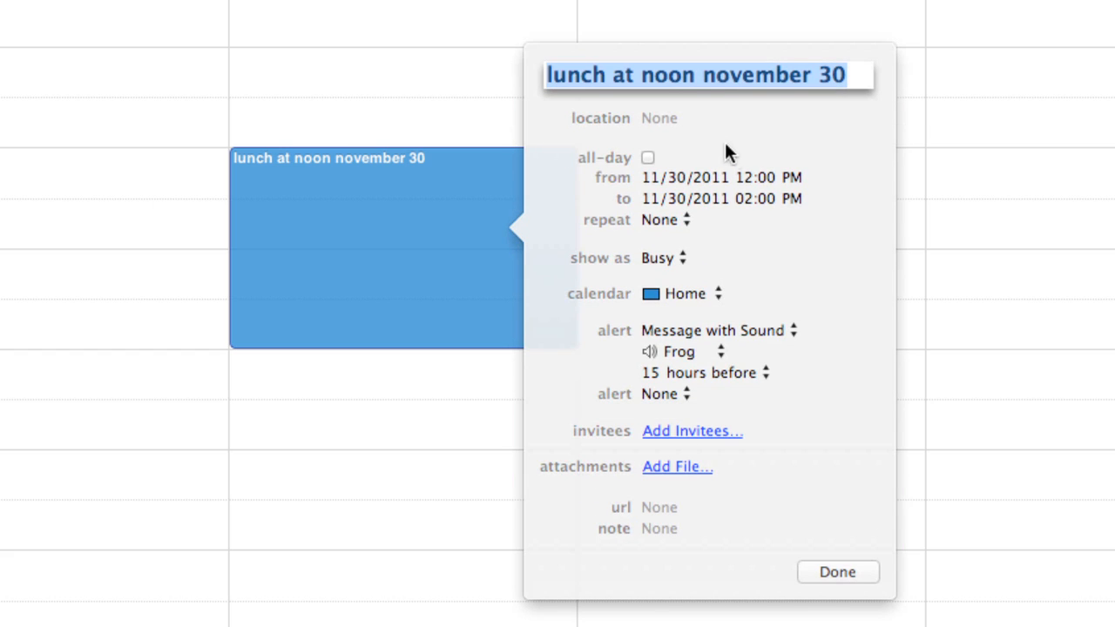
left_click(705, 75)
left_click_drag(705, 75, 893, 76)
left_click(607, 76)
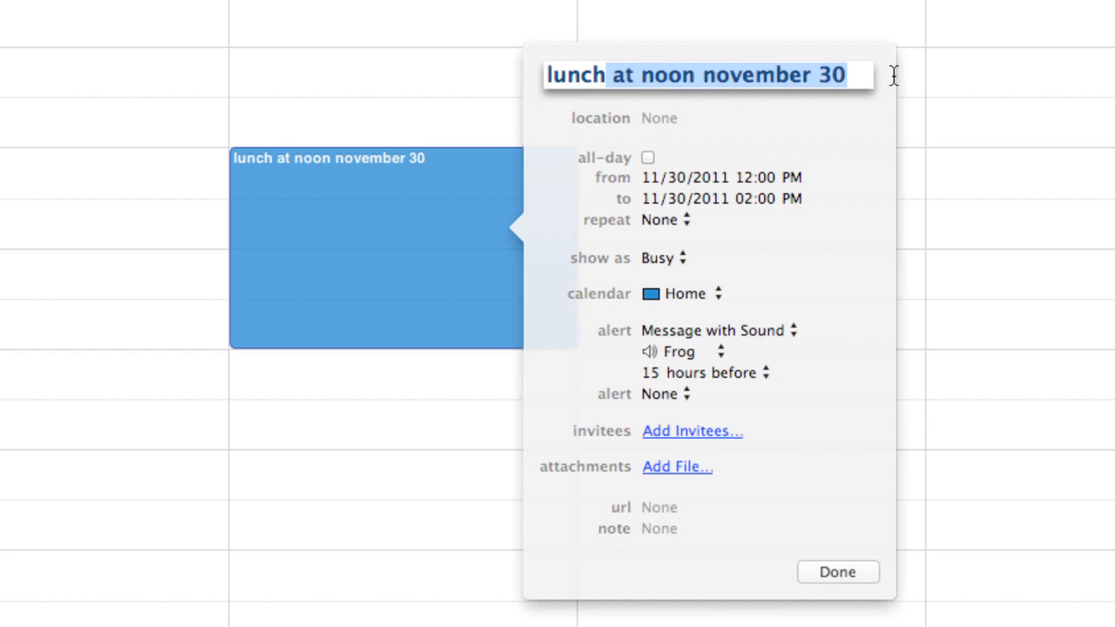
key("BackSpace")
left_click(834, 570)
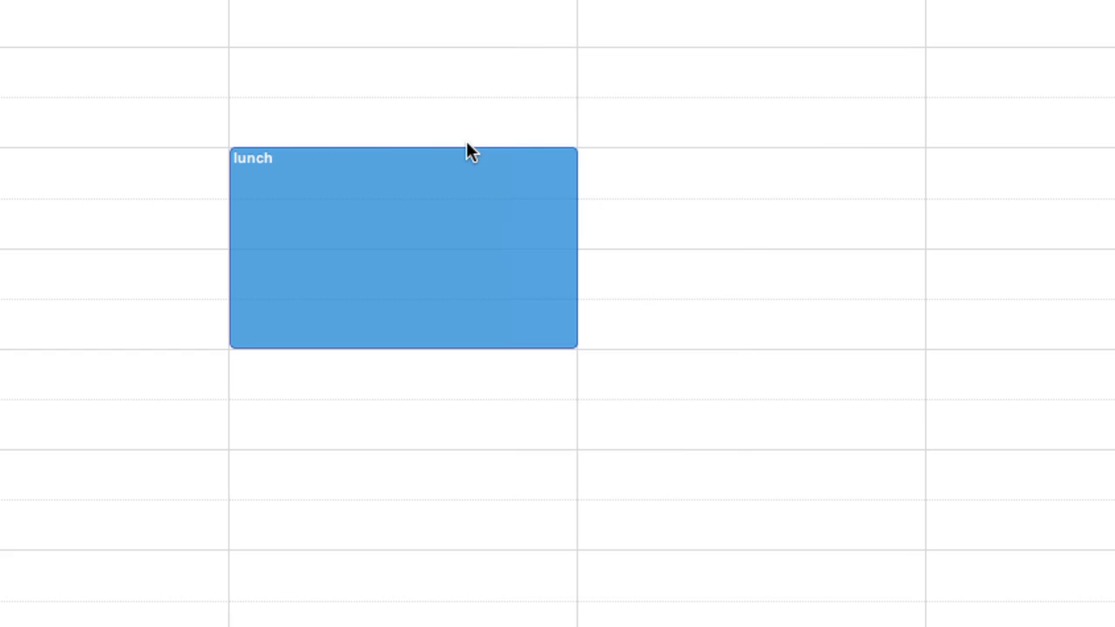
Move lunch to Tuesday, November 29, 12:00–1:00 PM, then switch to the Day view
left_click_drag(413, 343, 398, 254)
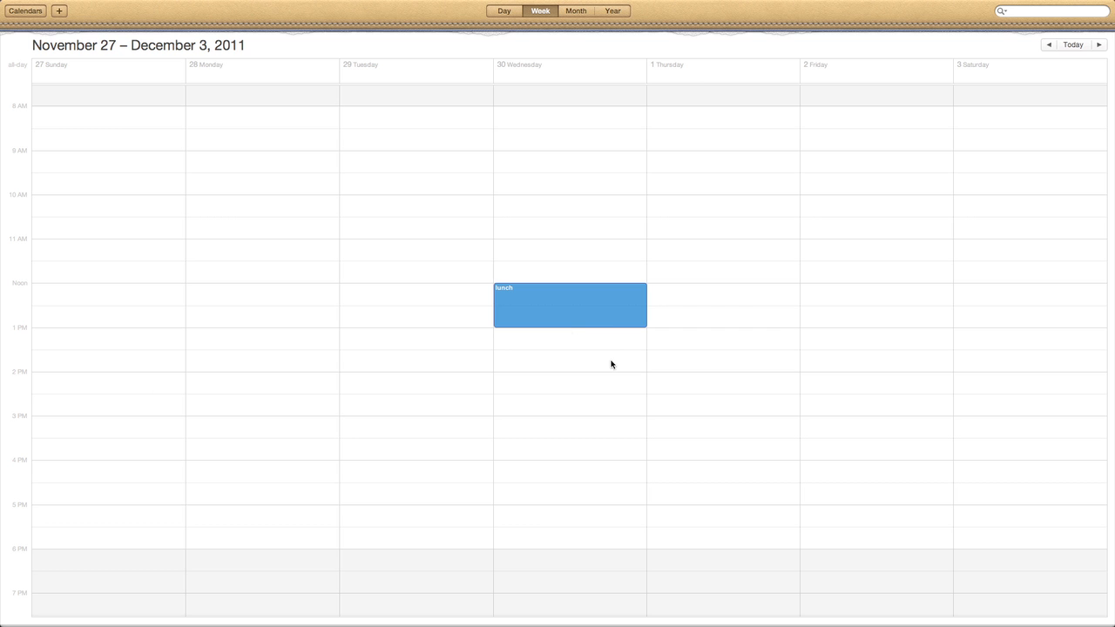
left_click_drag(590, 304, 465, 301)
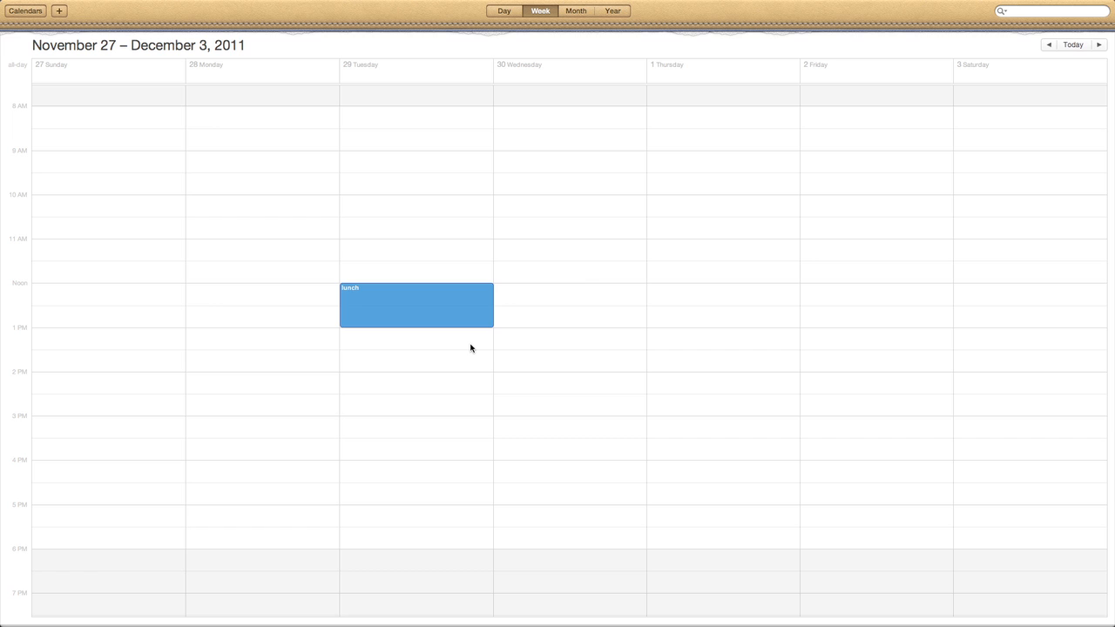
left_click(511, 12)
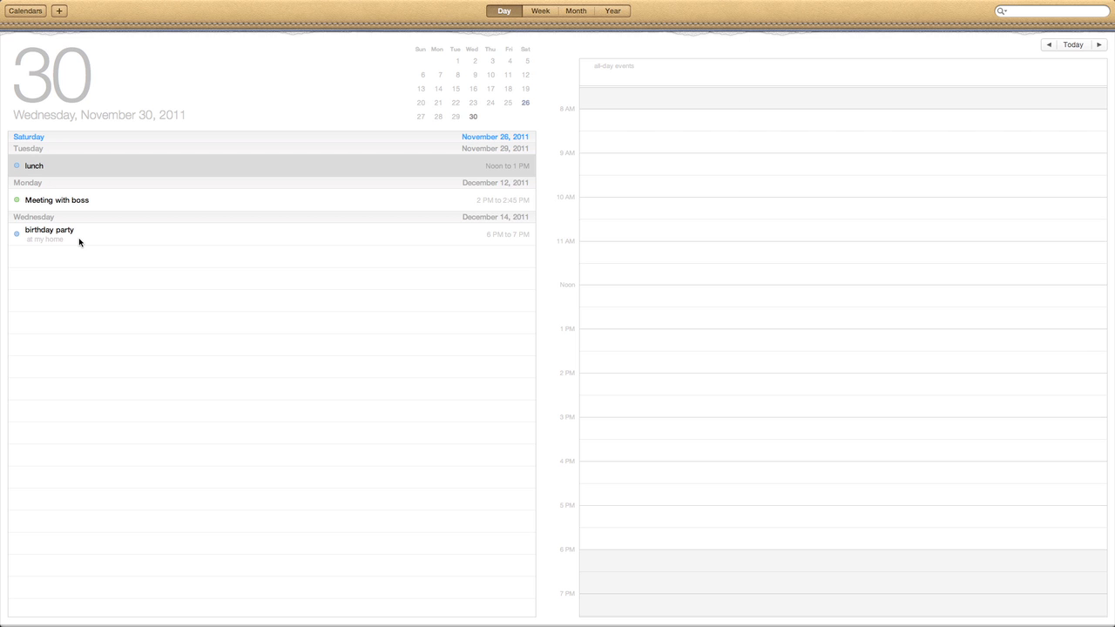
Browse the week, month and year views, then settle on the December 11–17 week
mouse_move(499, 5)
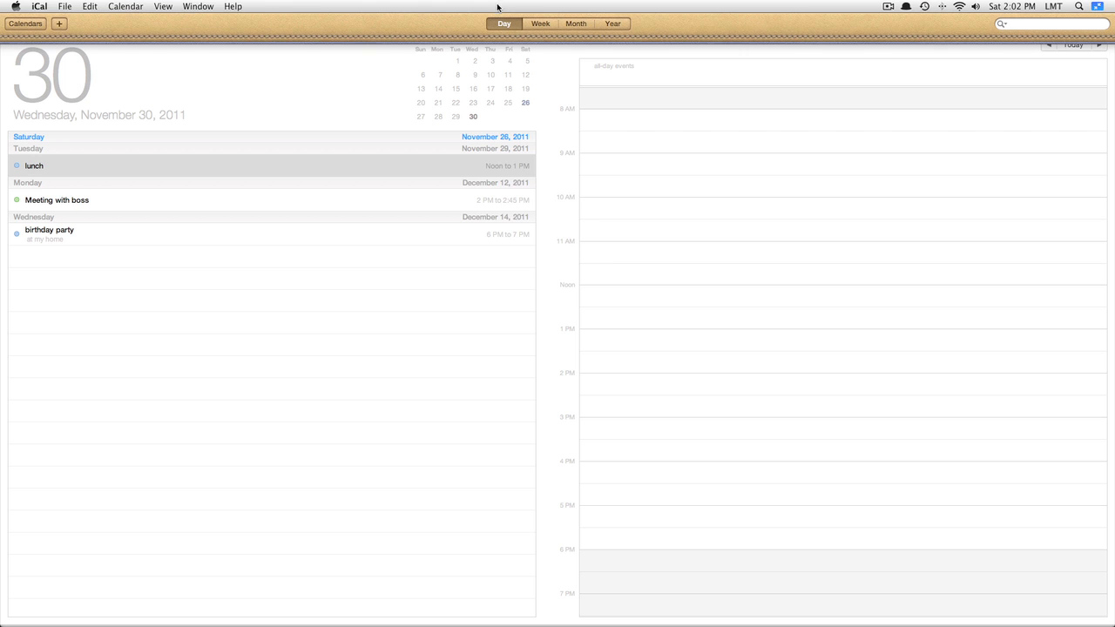
left_click(540, 24)
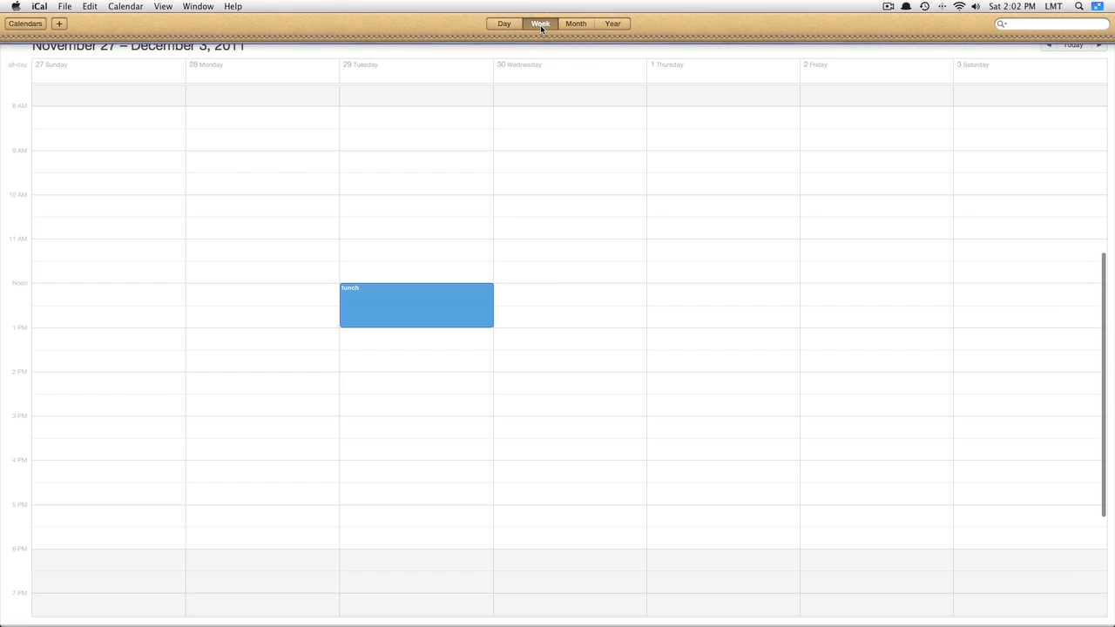
left_click(573, 26)
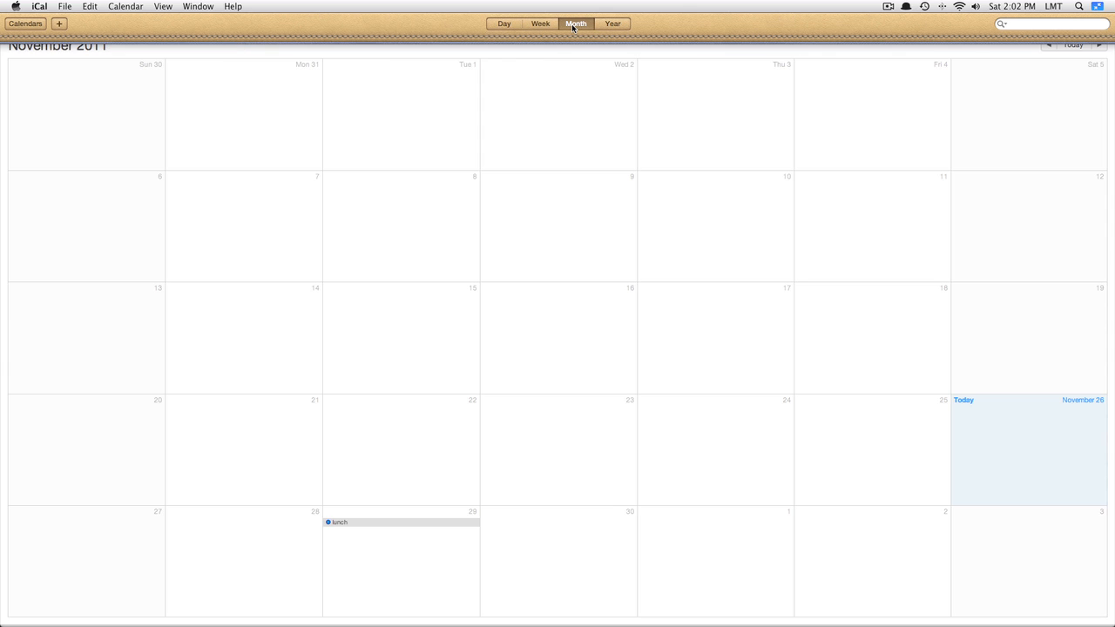
left_click(628, 25)
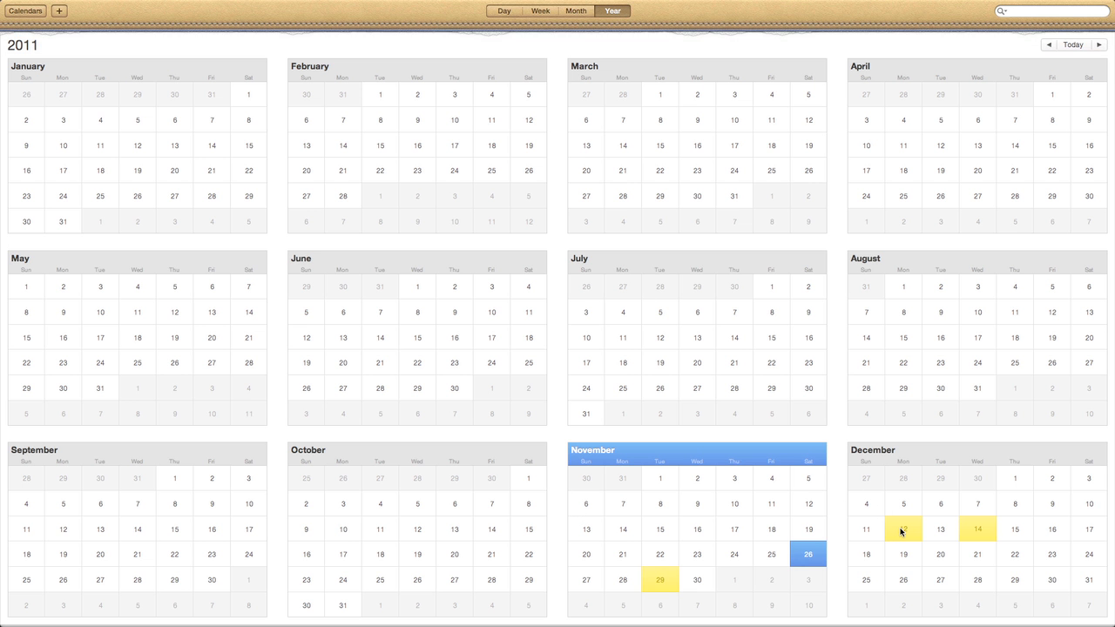
double_click(979, 529)
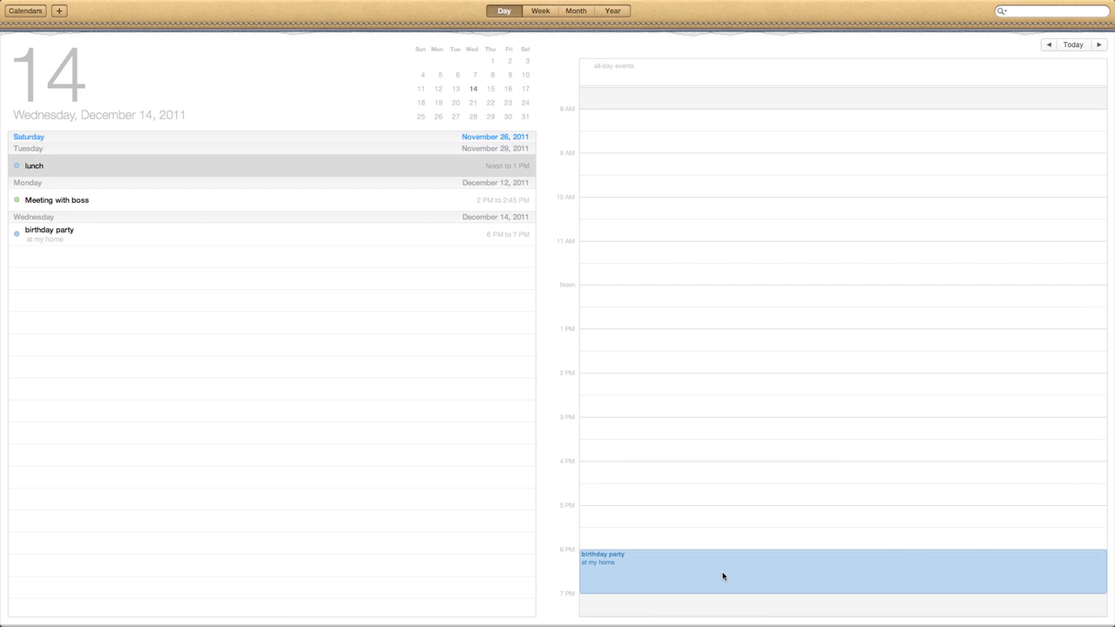
left_click(540, 10)
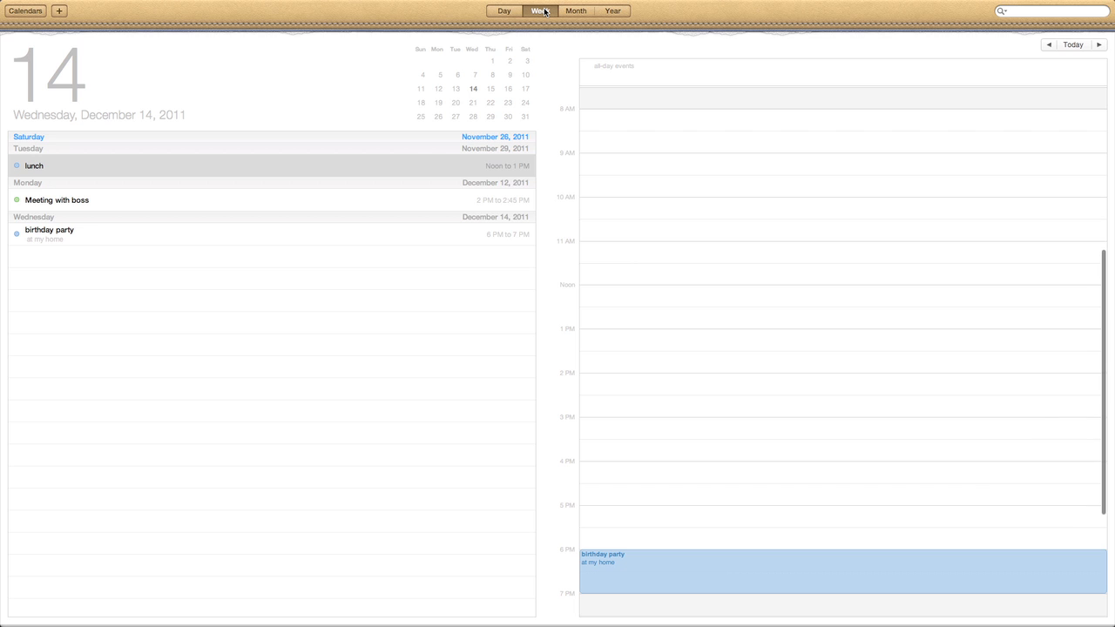
left_click(576, 11)
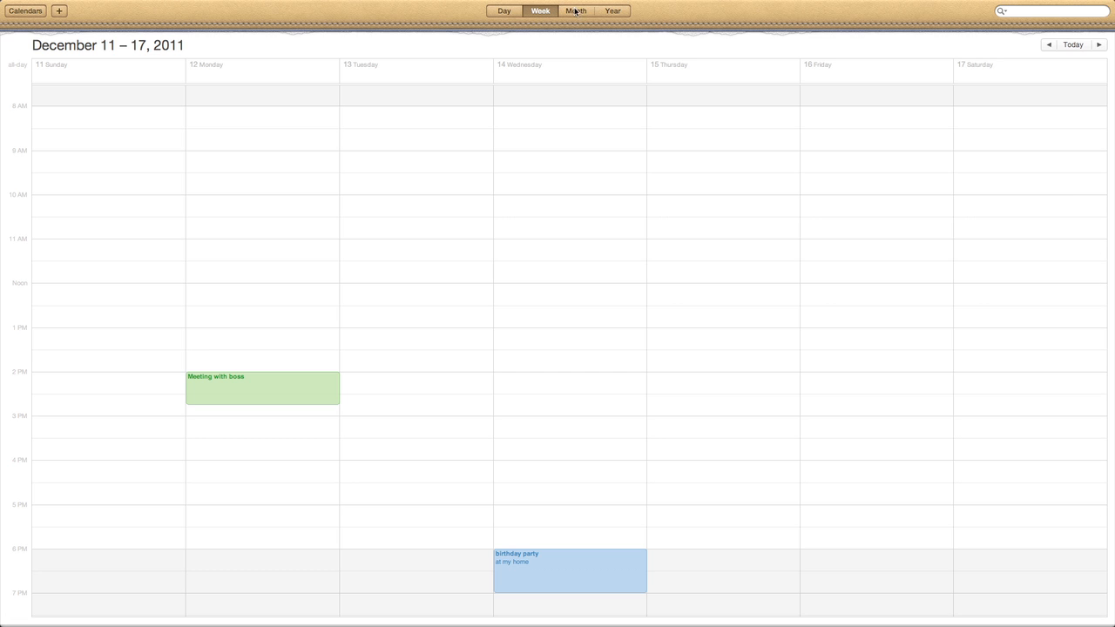
left_click(537, 11)
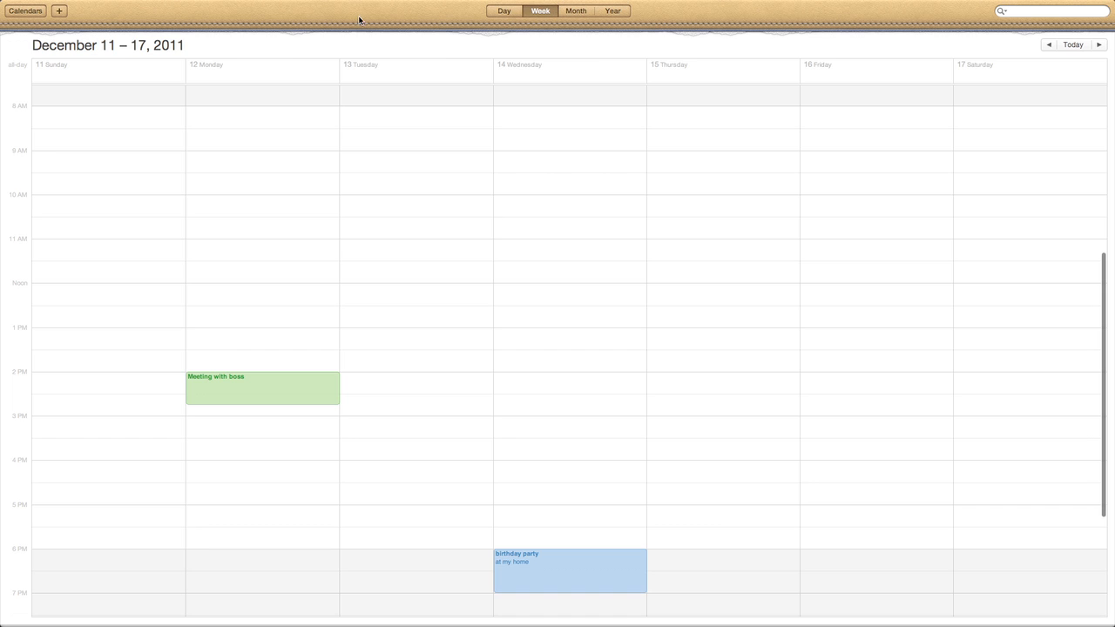
left_click(39, 6)
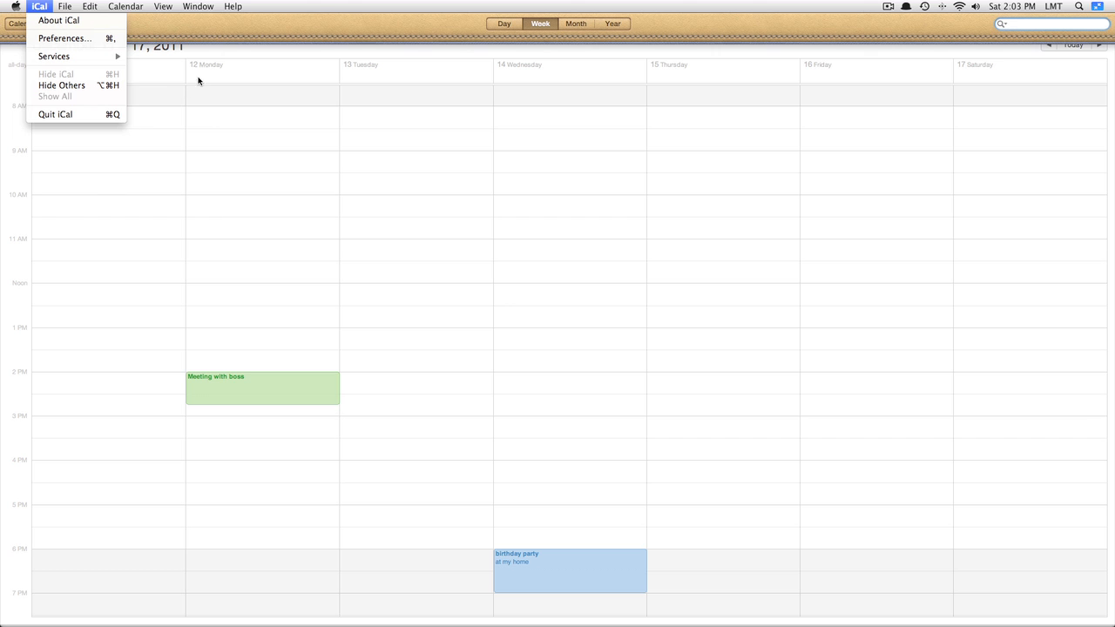
Create a 'baseball' calendar and add a new event on Monday, December 12 at 12:30
left_click(258, 31)
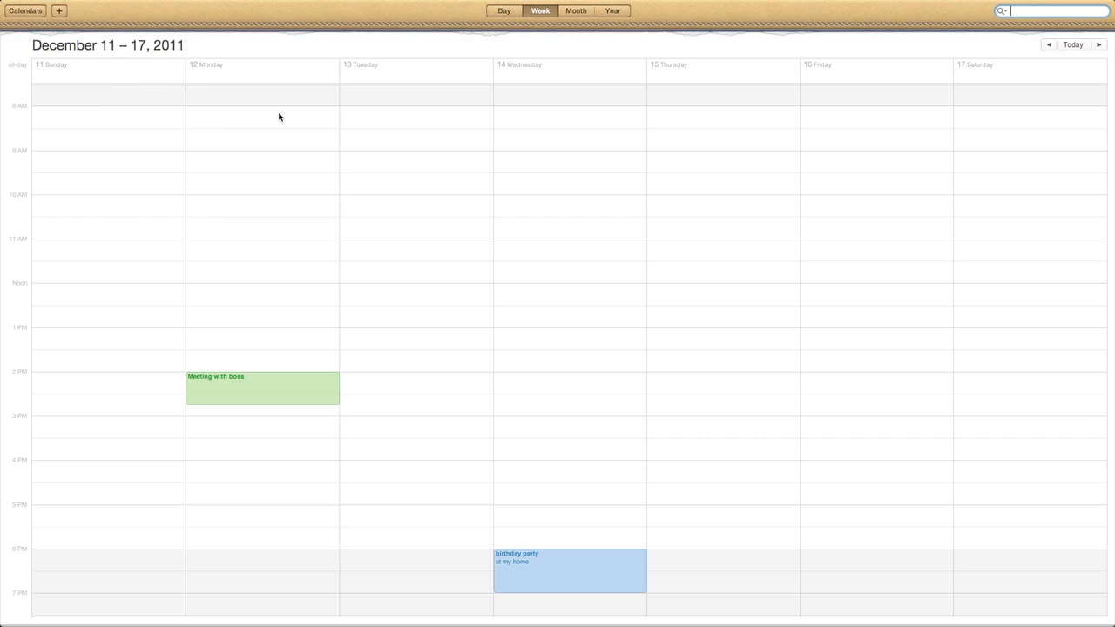
mouse_move(157, 3)
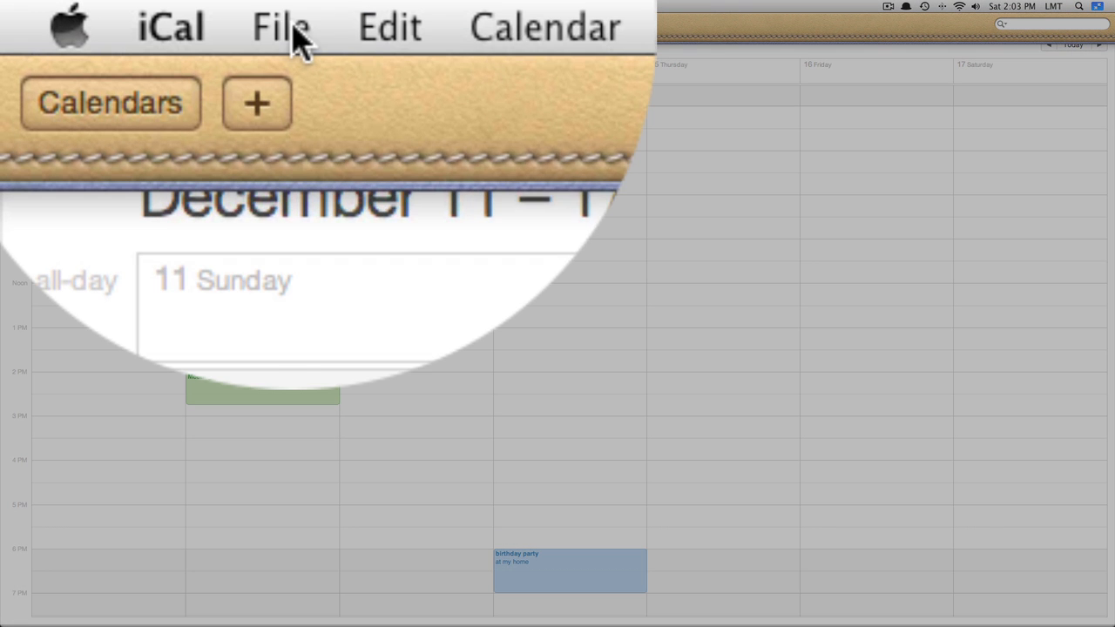
left_click(91, 11)
left_click(316, 186)
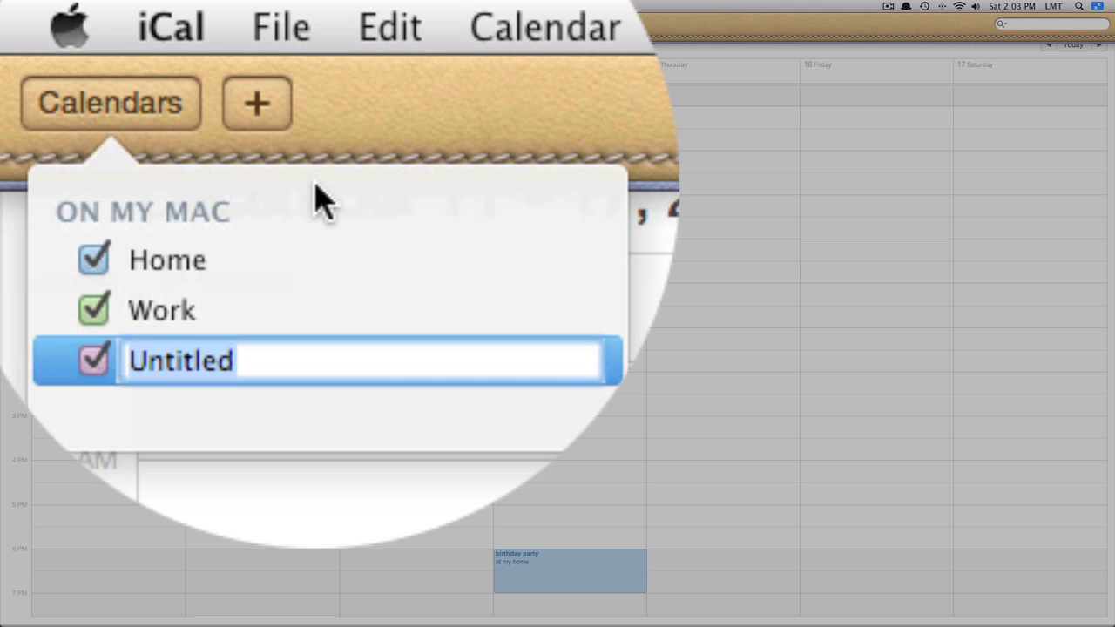
key("BackSpace")
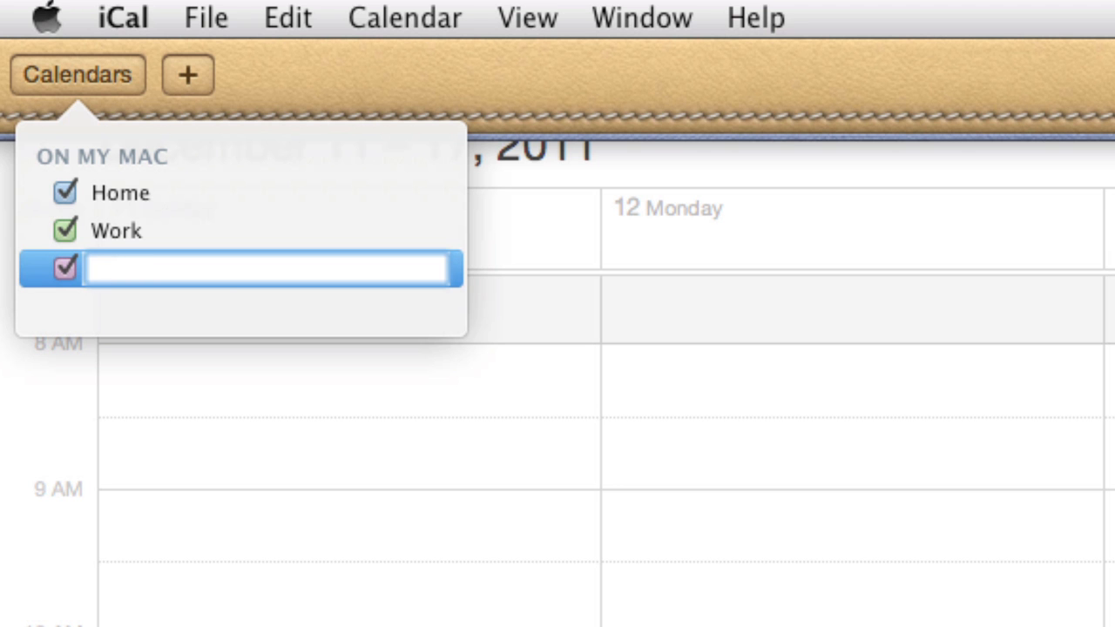
type("baseball")
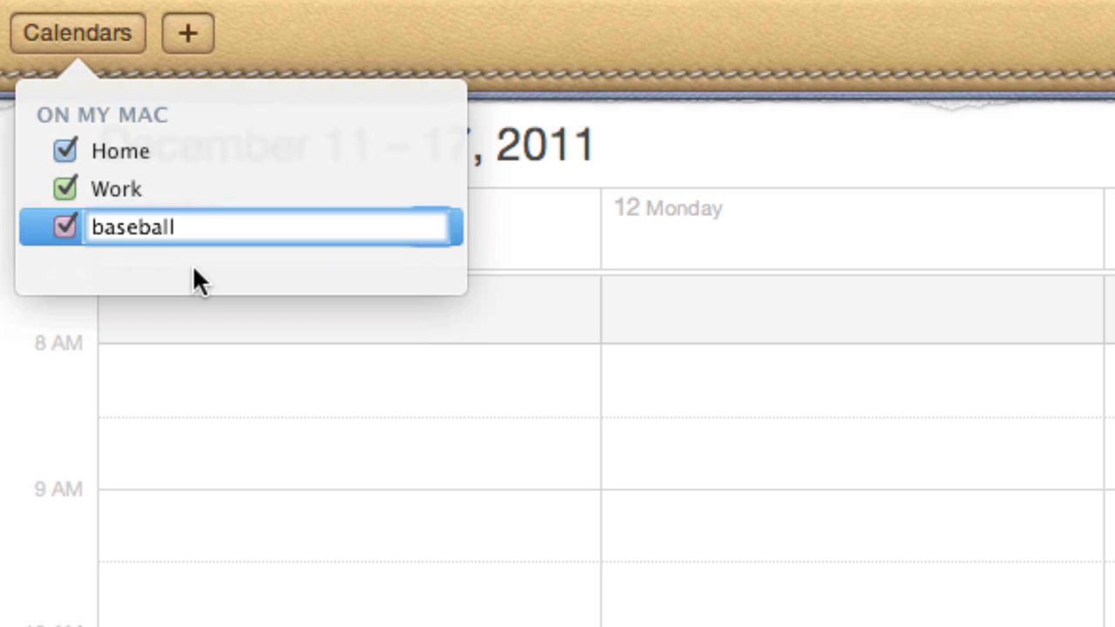
key("Return")
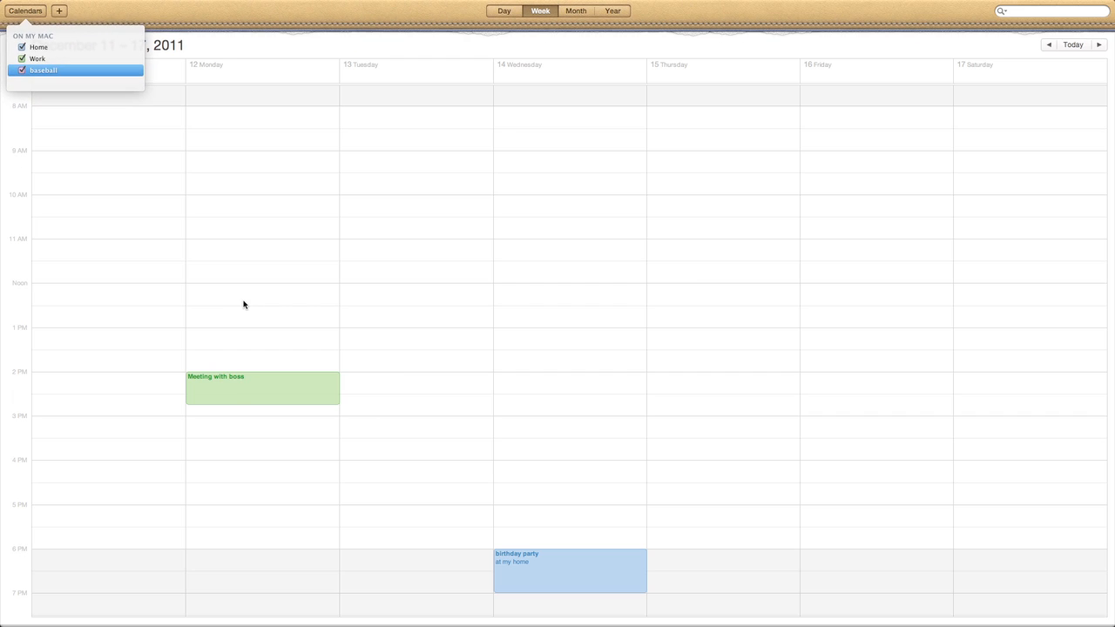
double_click(243, 304)
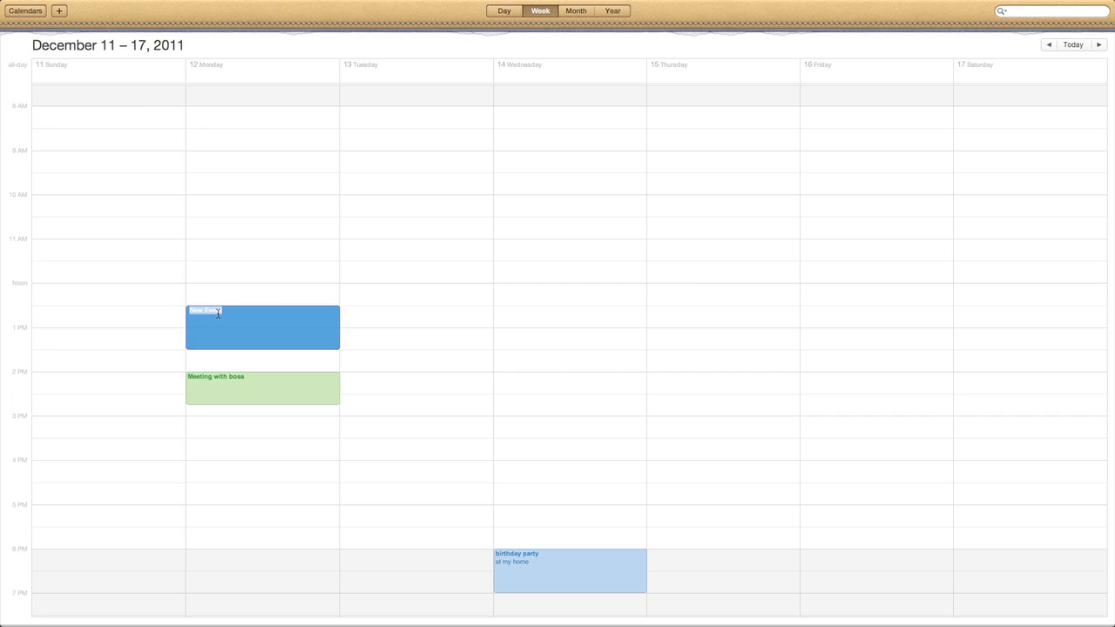
Name the Monday 12:30–1:30 PM event 'practice' and assign it to the baseball calendar
type("practice")
left_click(247, 368)
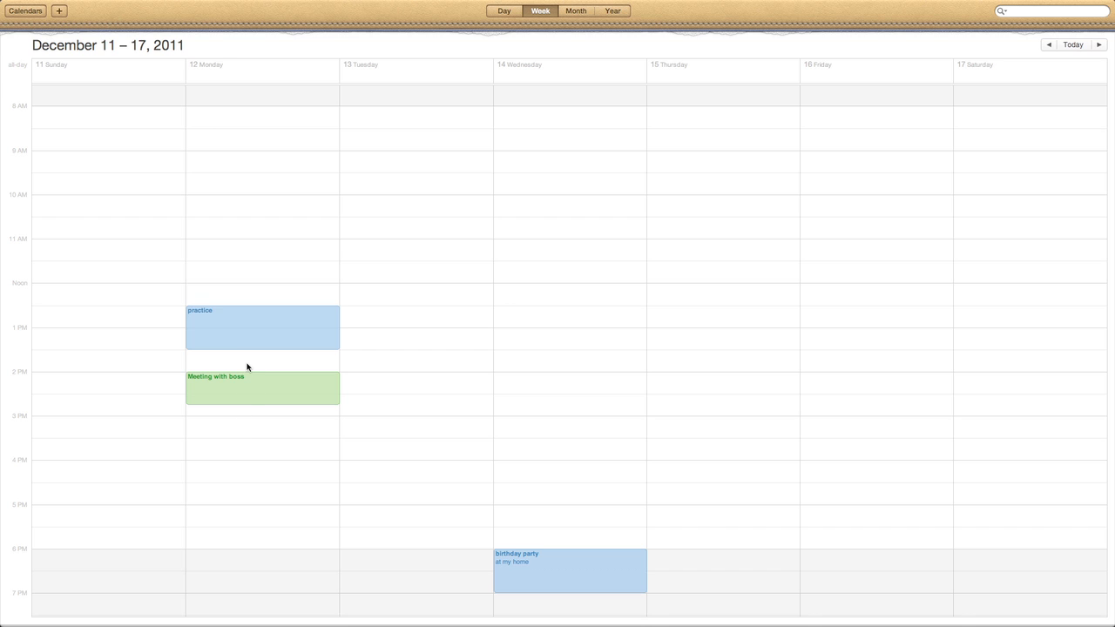
left_click(244, 316)
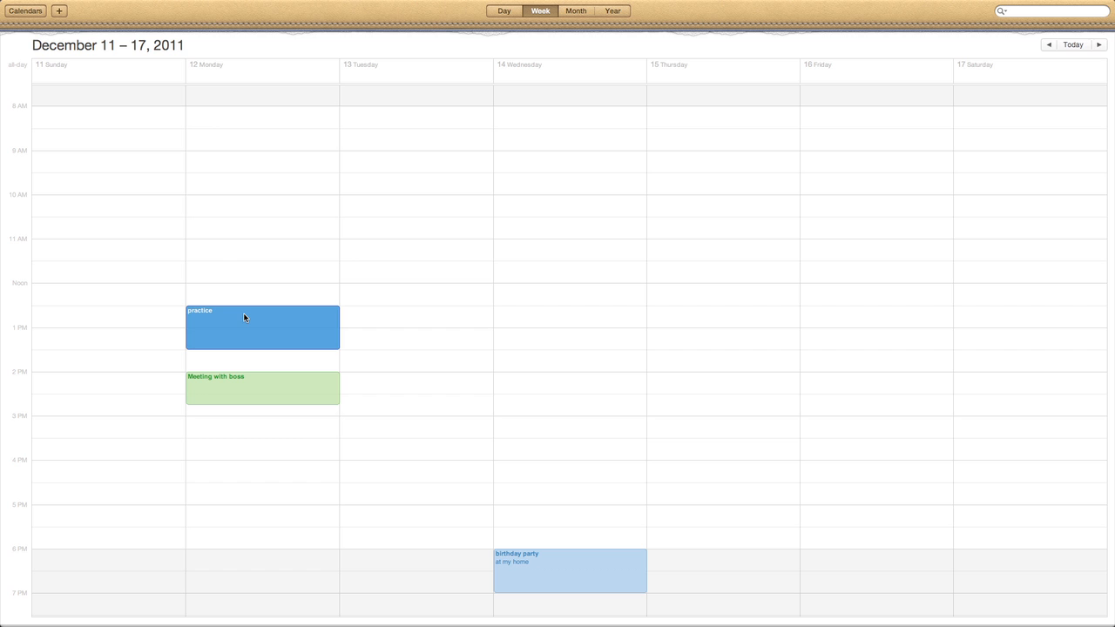
double_click(244, 315)
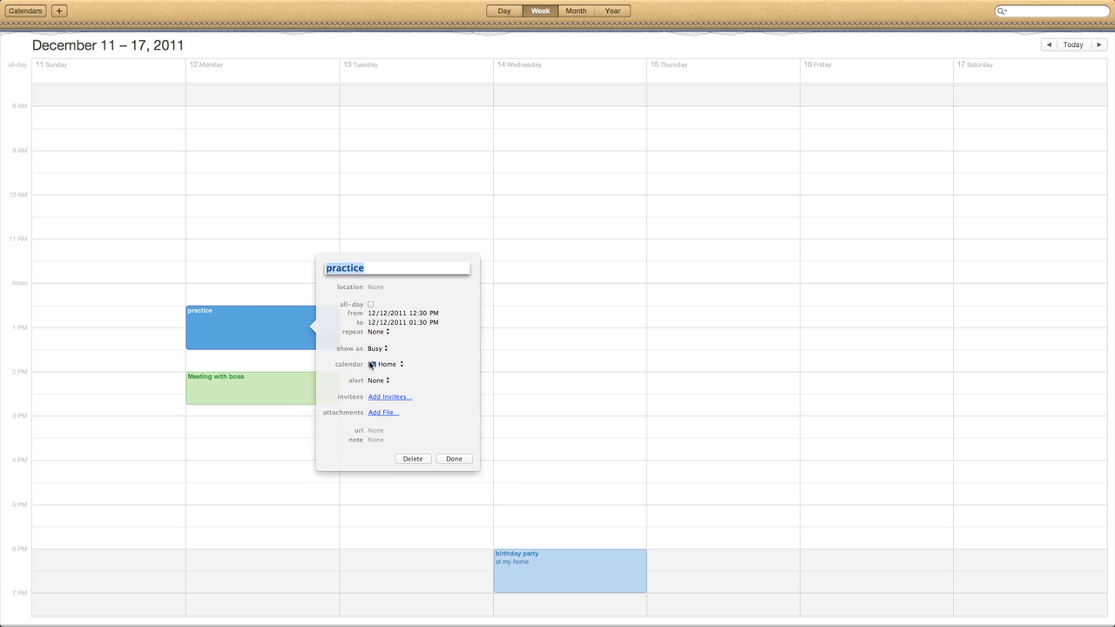
left_click(371, 365)
left_click(375, 385)
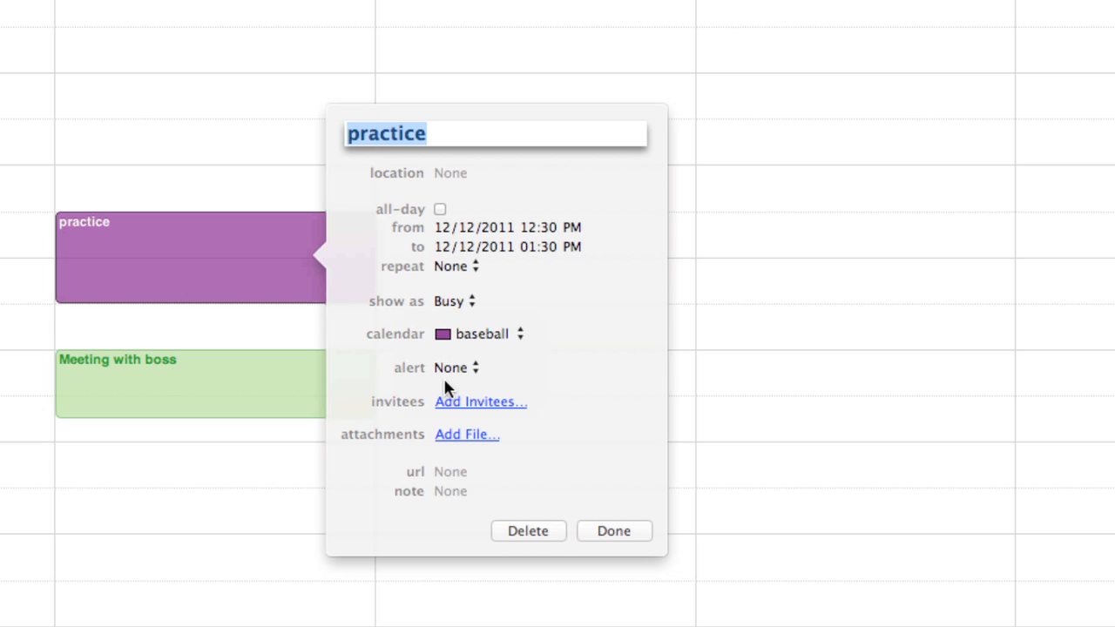
left_click(615, 530)
left_click(315, 132)
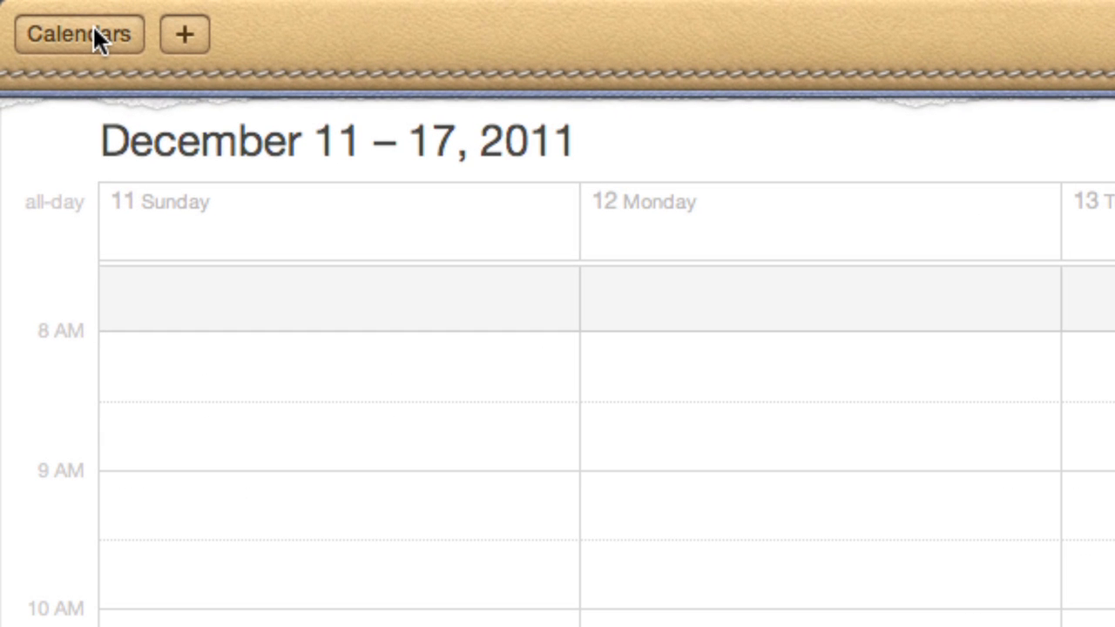
Give the baseball calendar a custom pink colour in its Get Info settings
left_click(70, 25)
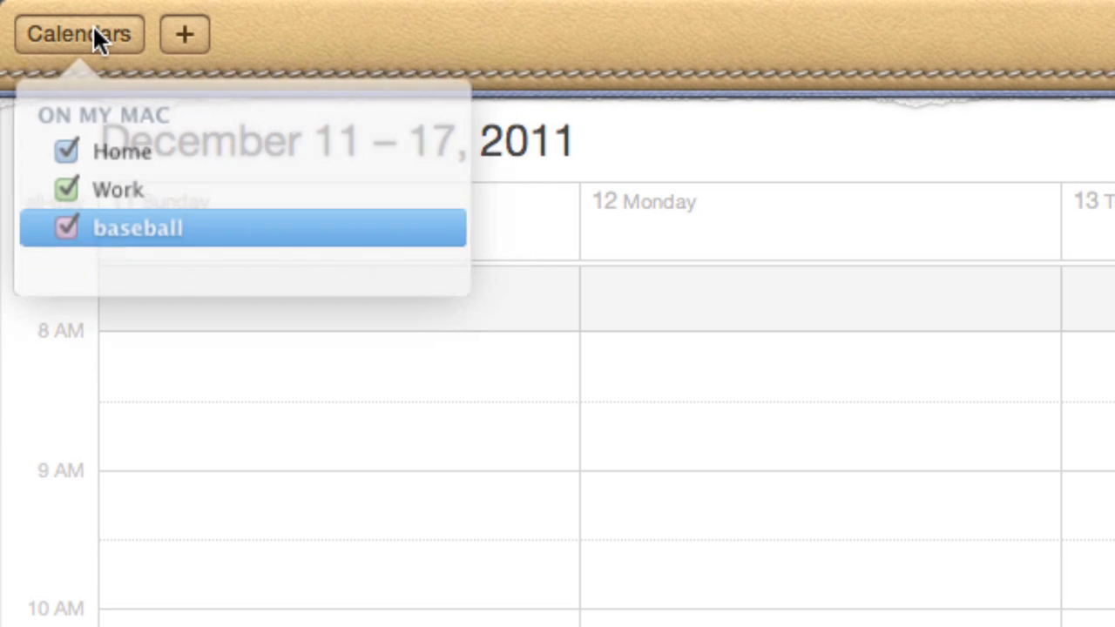
right_click(170, 228)
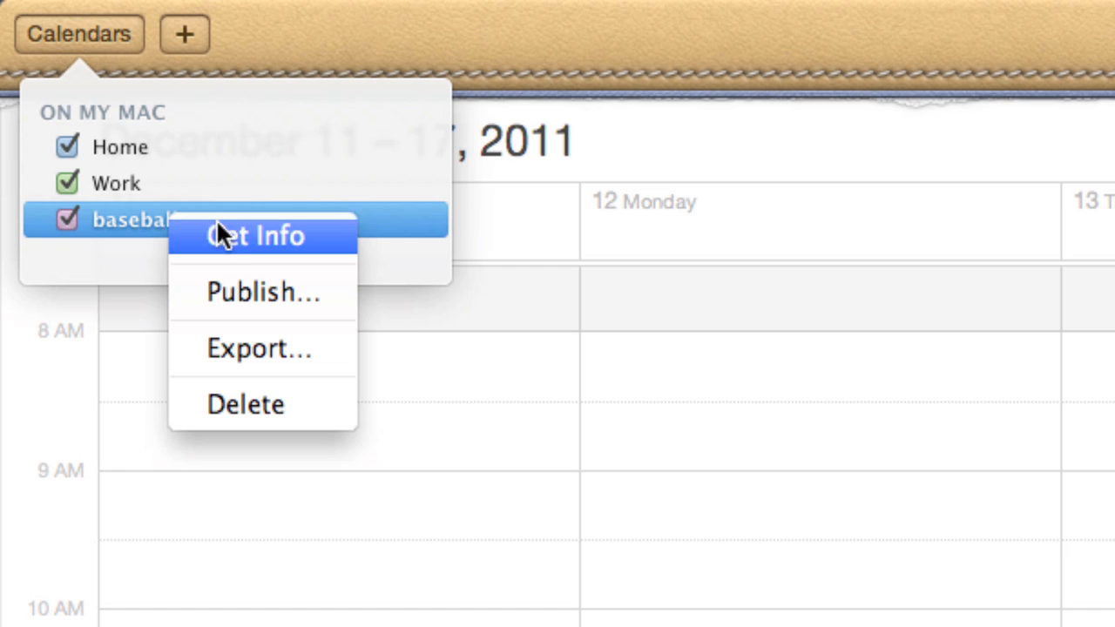
left_click(239, 235)
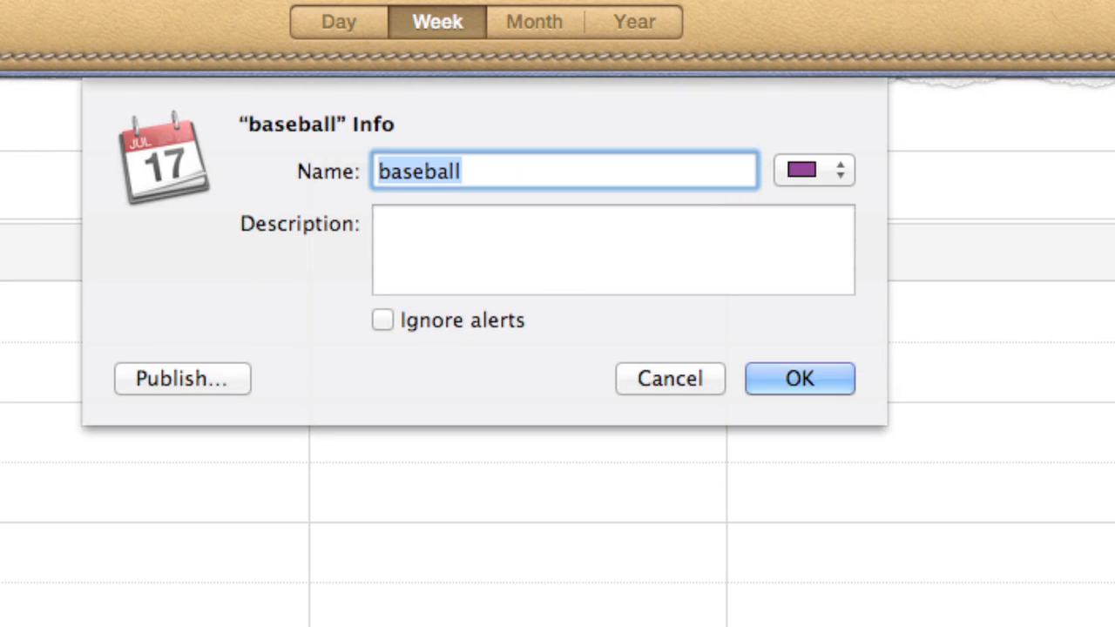
left_click(813, 167)
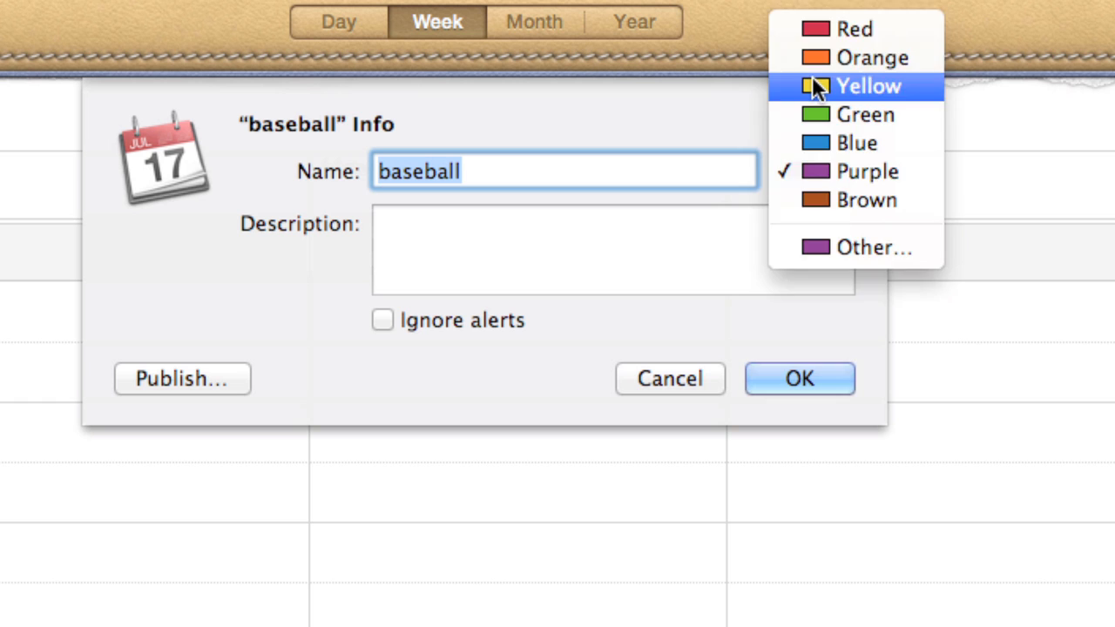
left_click(813, 80)
left_click(801, 168)
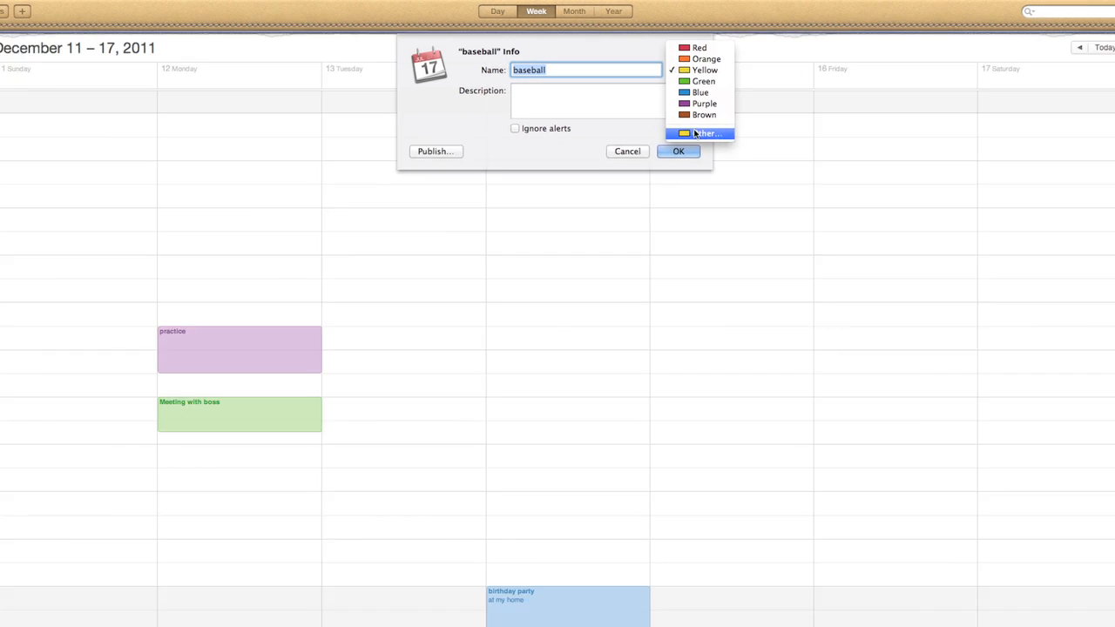
left_click(696, 133)
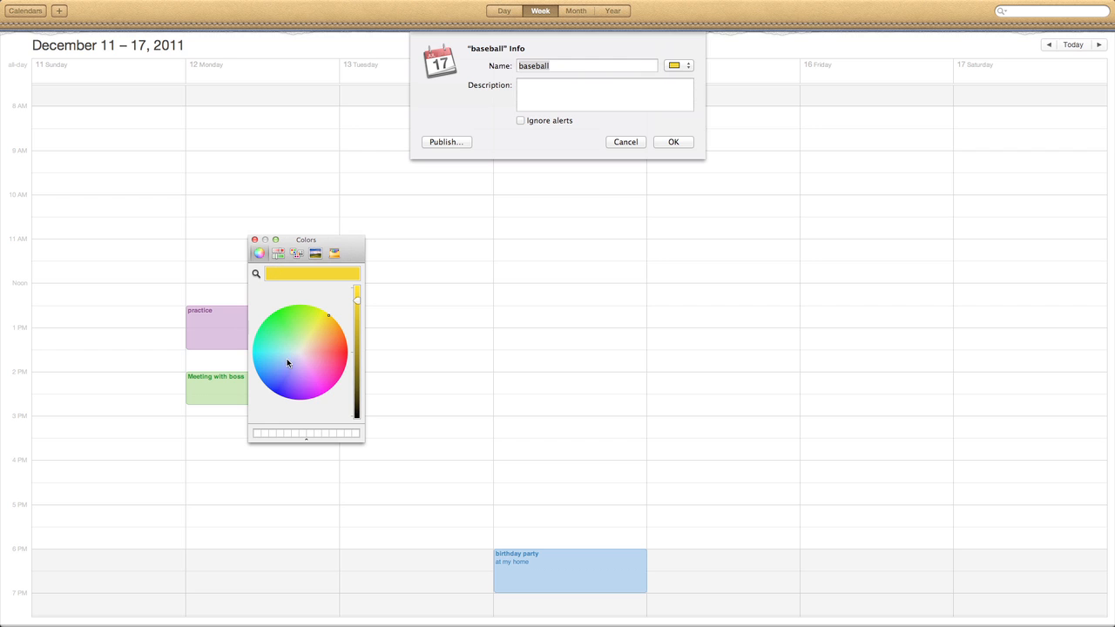
left_click_drag(291, 364, 322, 387)
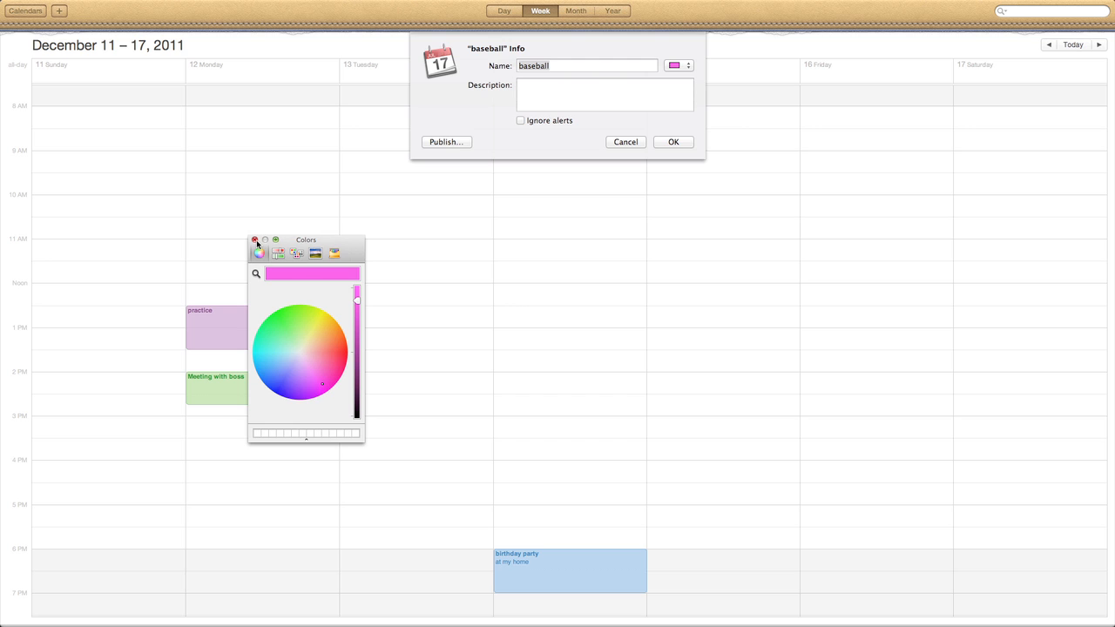
left_click(255, 242)
left_click(685, 142)
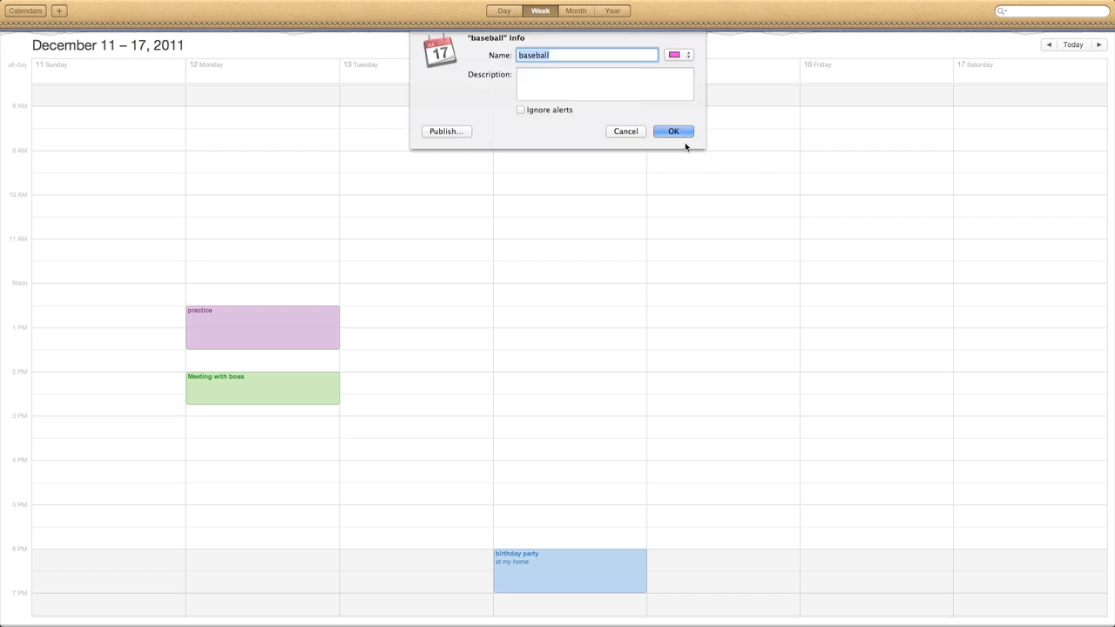
Set the Work calendar's colour to a darkened custom green in its Get Info settings
left_click(13, 16)
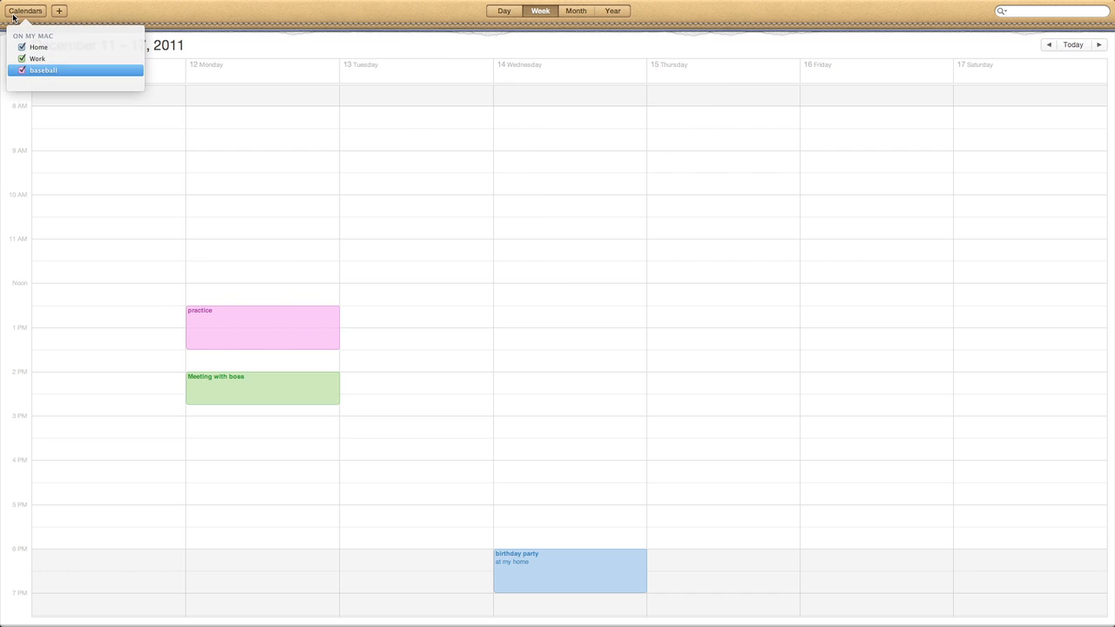
right_click(38, 60)
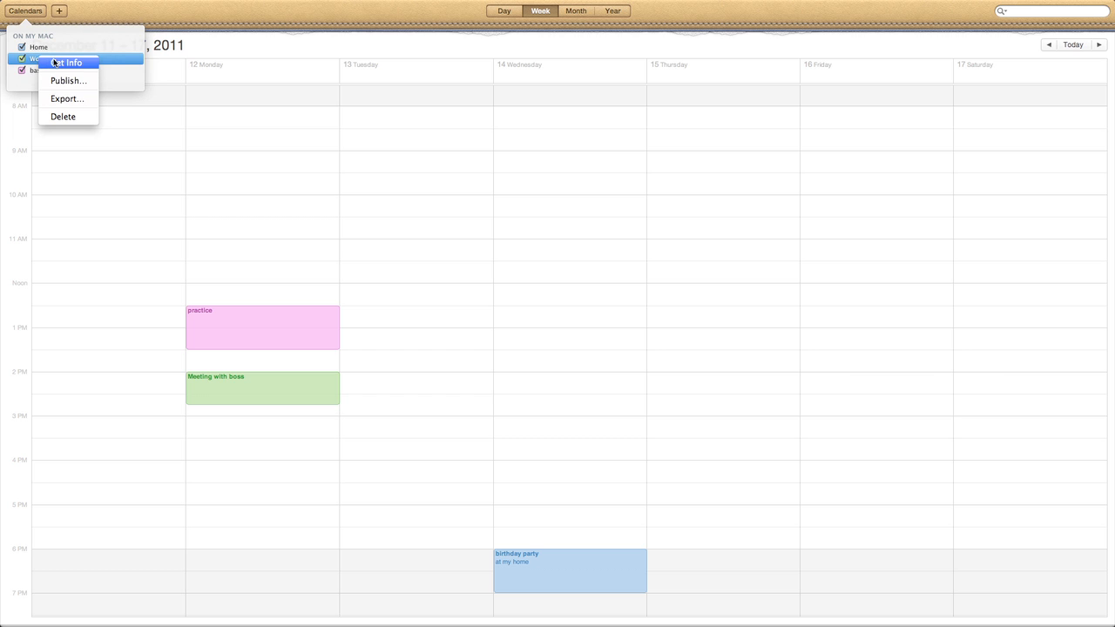
left_click(55, 63)
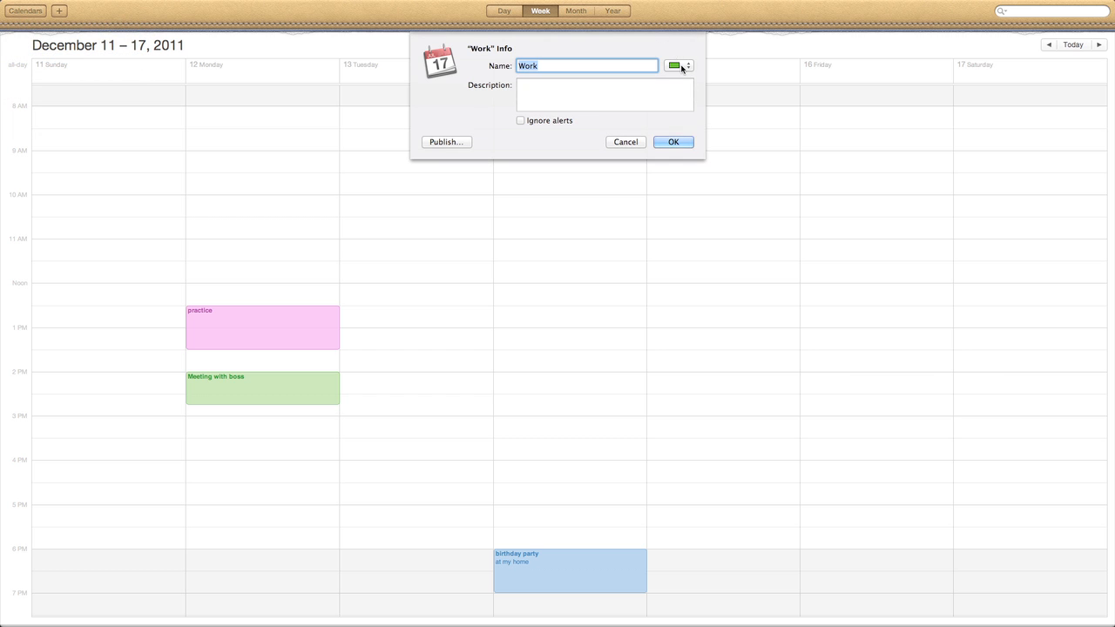
left_click(681, 66)
left_click(694, 116)
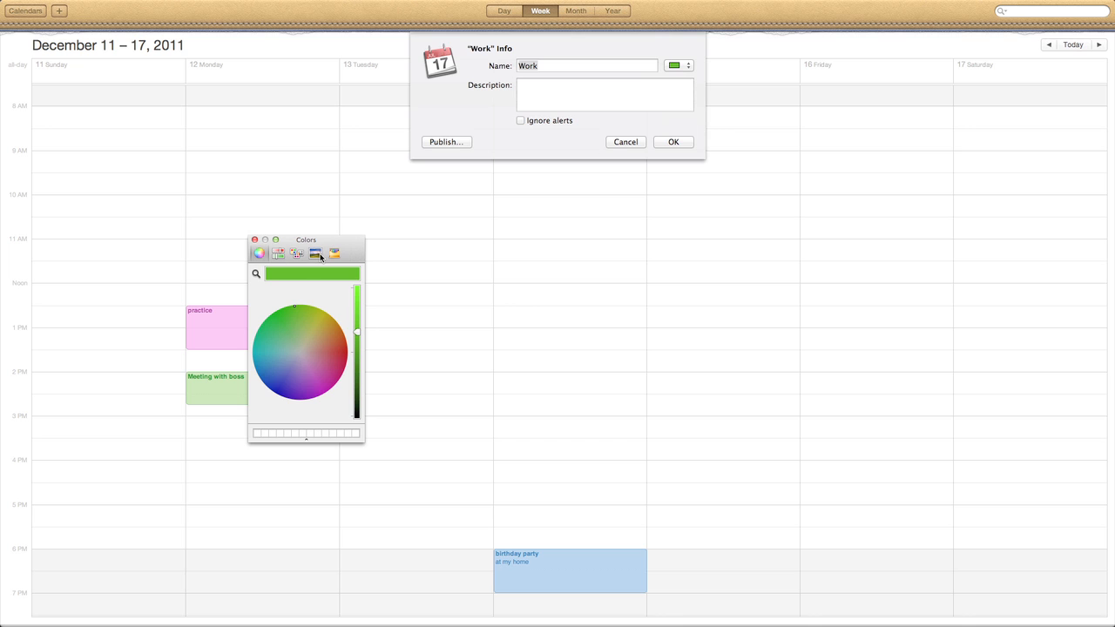
left_click(294, 321)
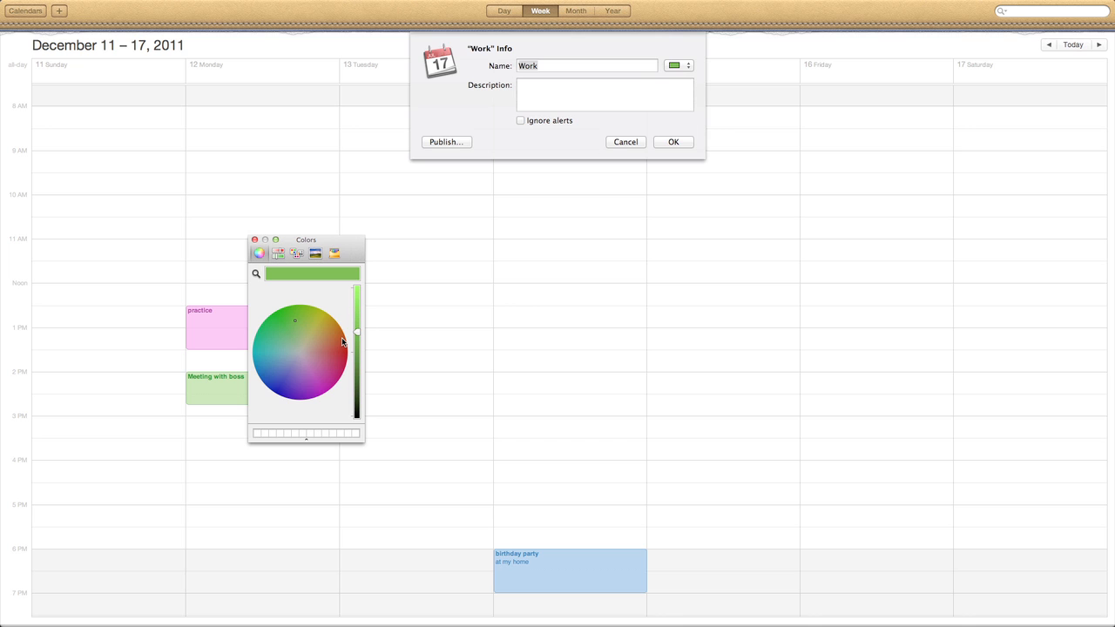
left_click_drag(357, 332, 365, 376)
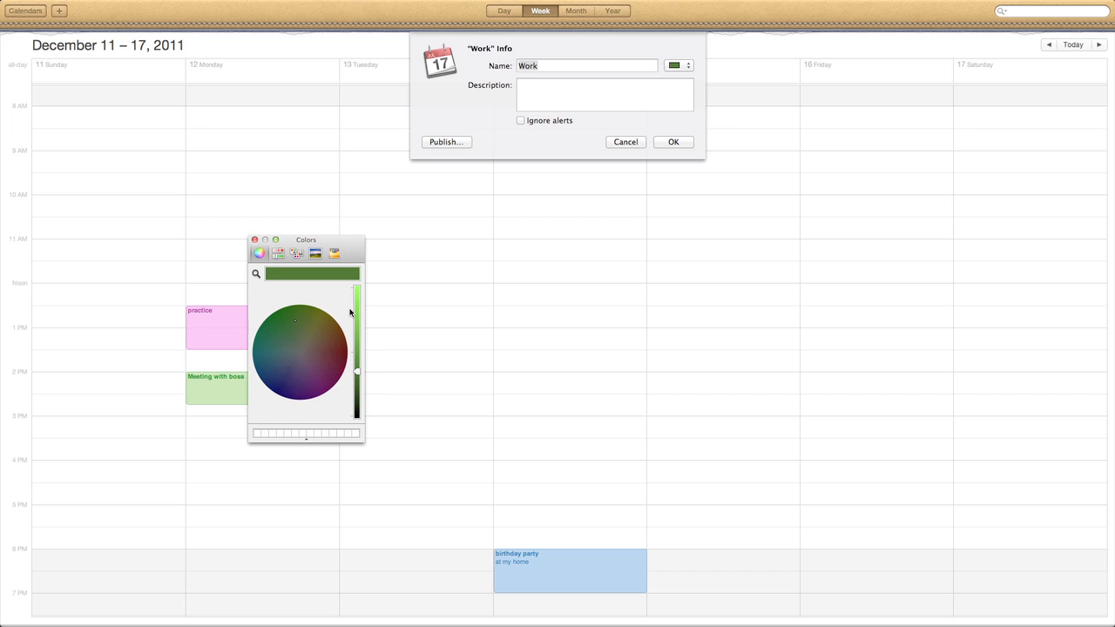
left_click(254, 241)
left_click(673, 142)
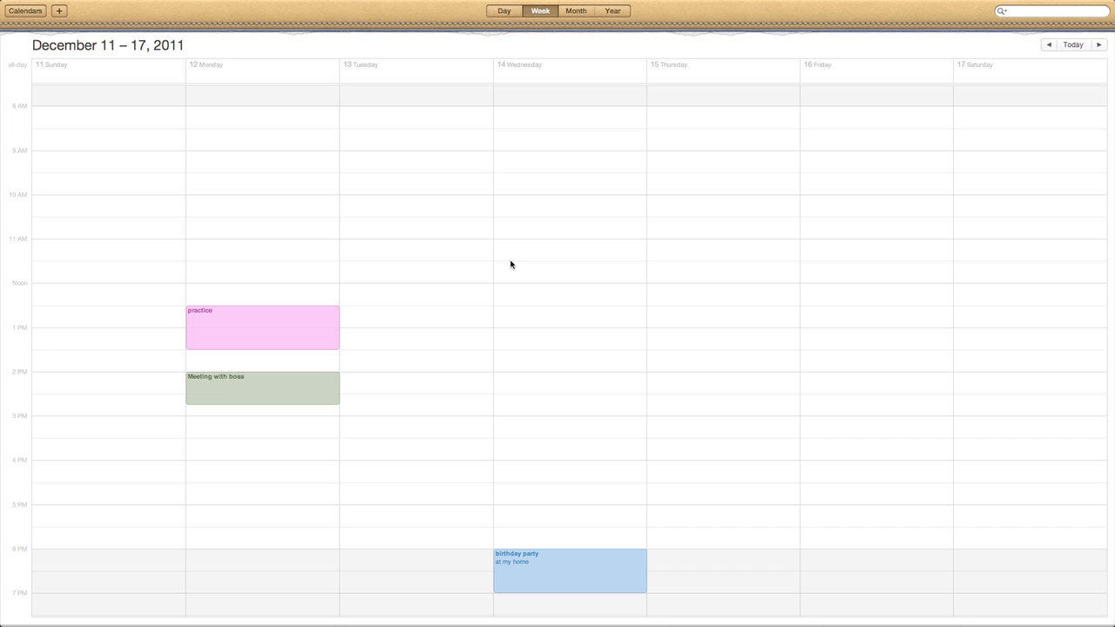
Show Monday, December 12 in Day view with practice and Meeting with boss listed
left_click(1052, 45)
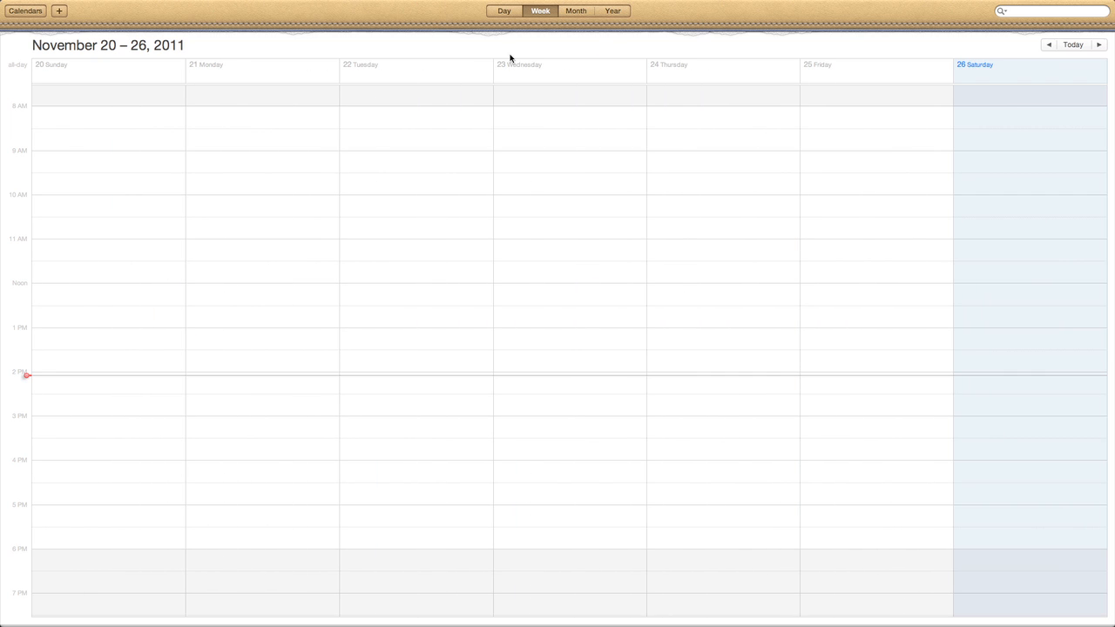
left_click(493, 12)
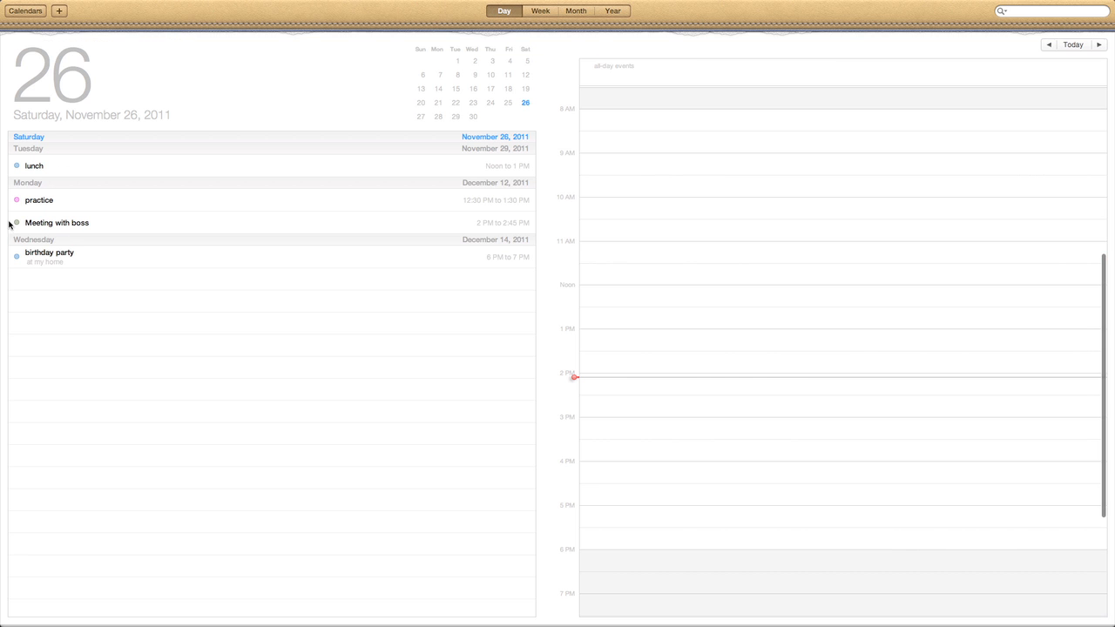
left_click(47, 225)
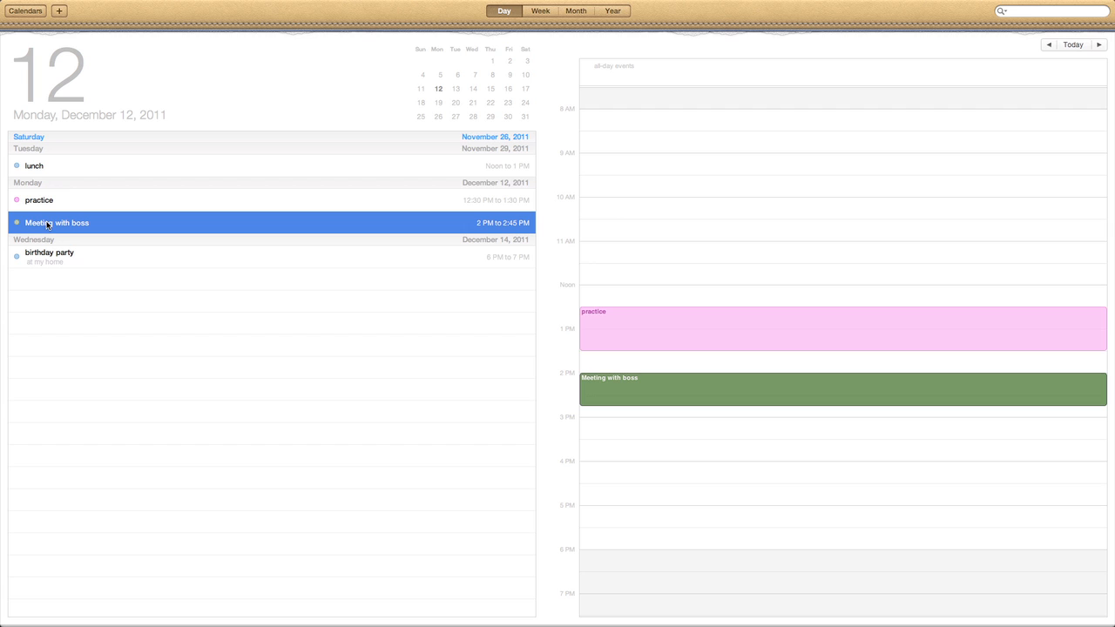